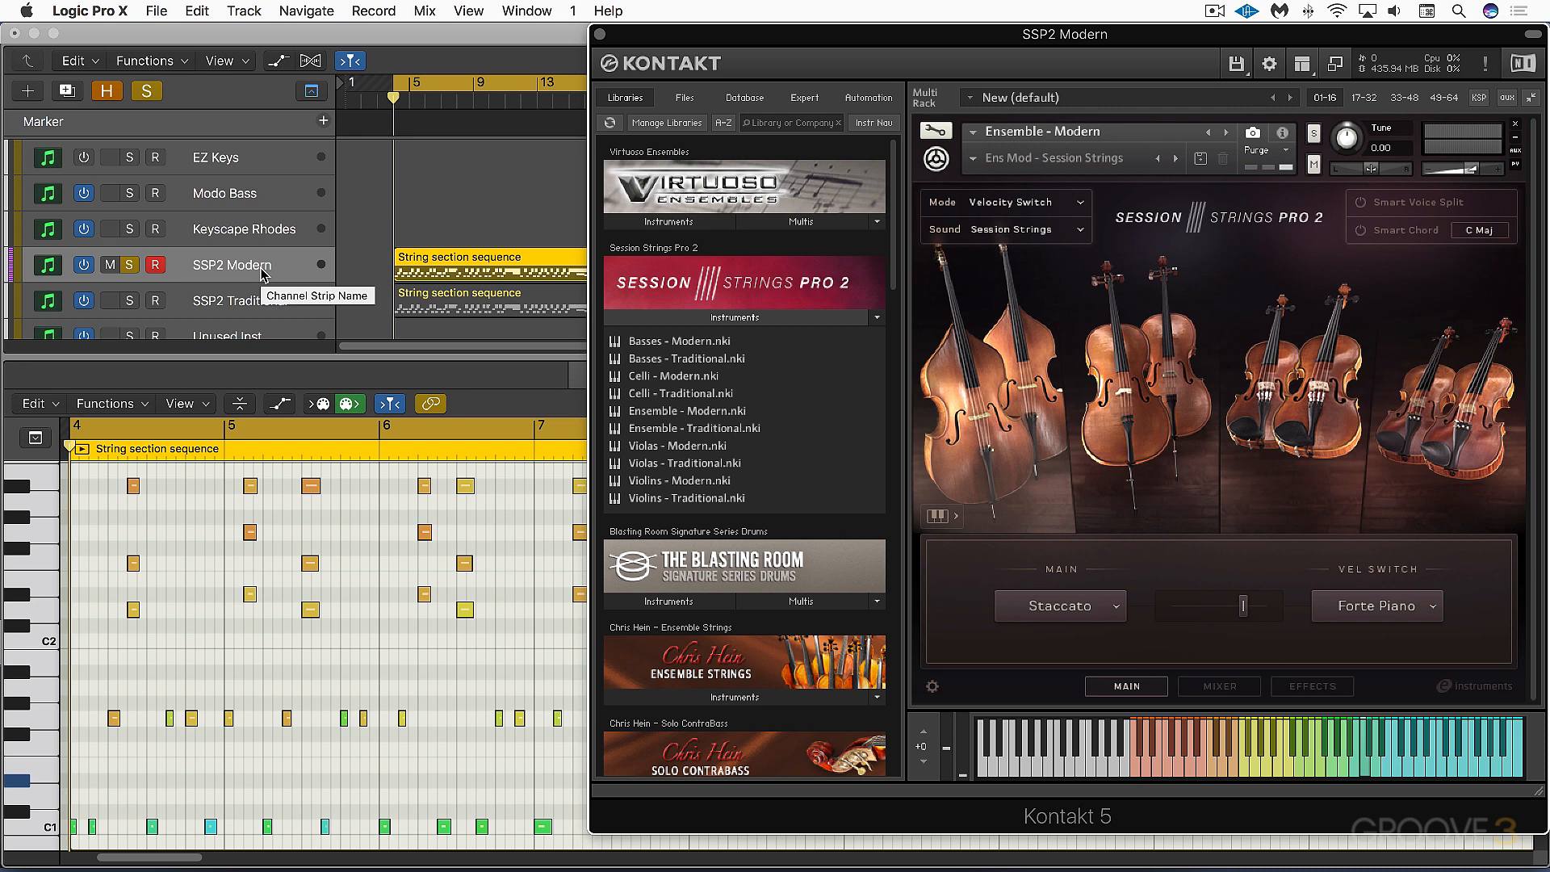
Play the string sequence and alternate the solo between the SSP2 Modern and SSP2 Traditional tracks, ending on SSP2 Modern
key(space)
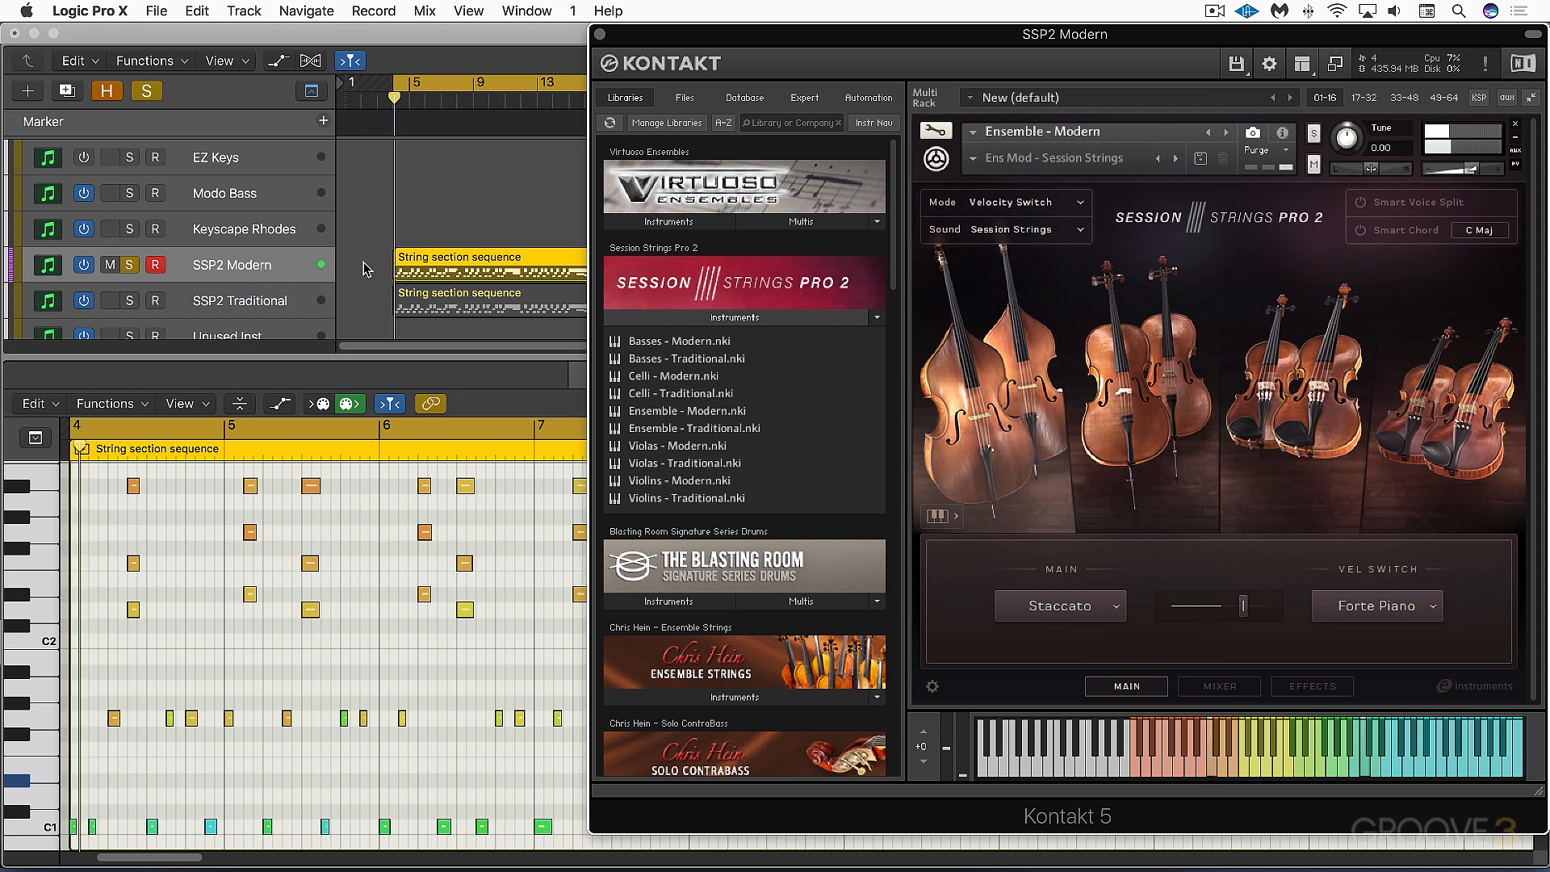
click(130, 301)
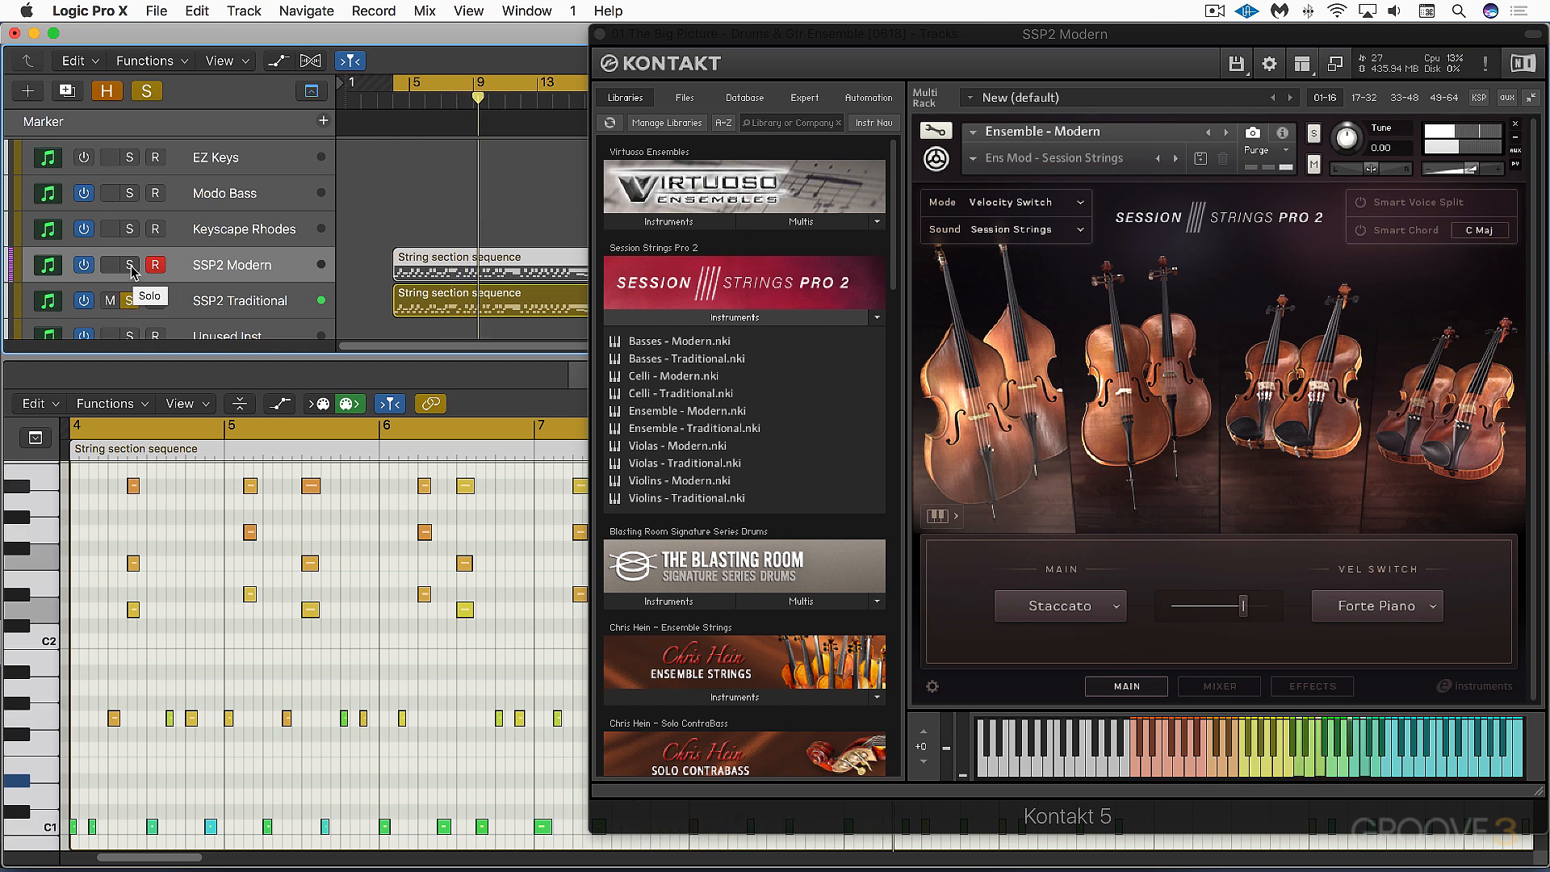
alt+click(130, 267)
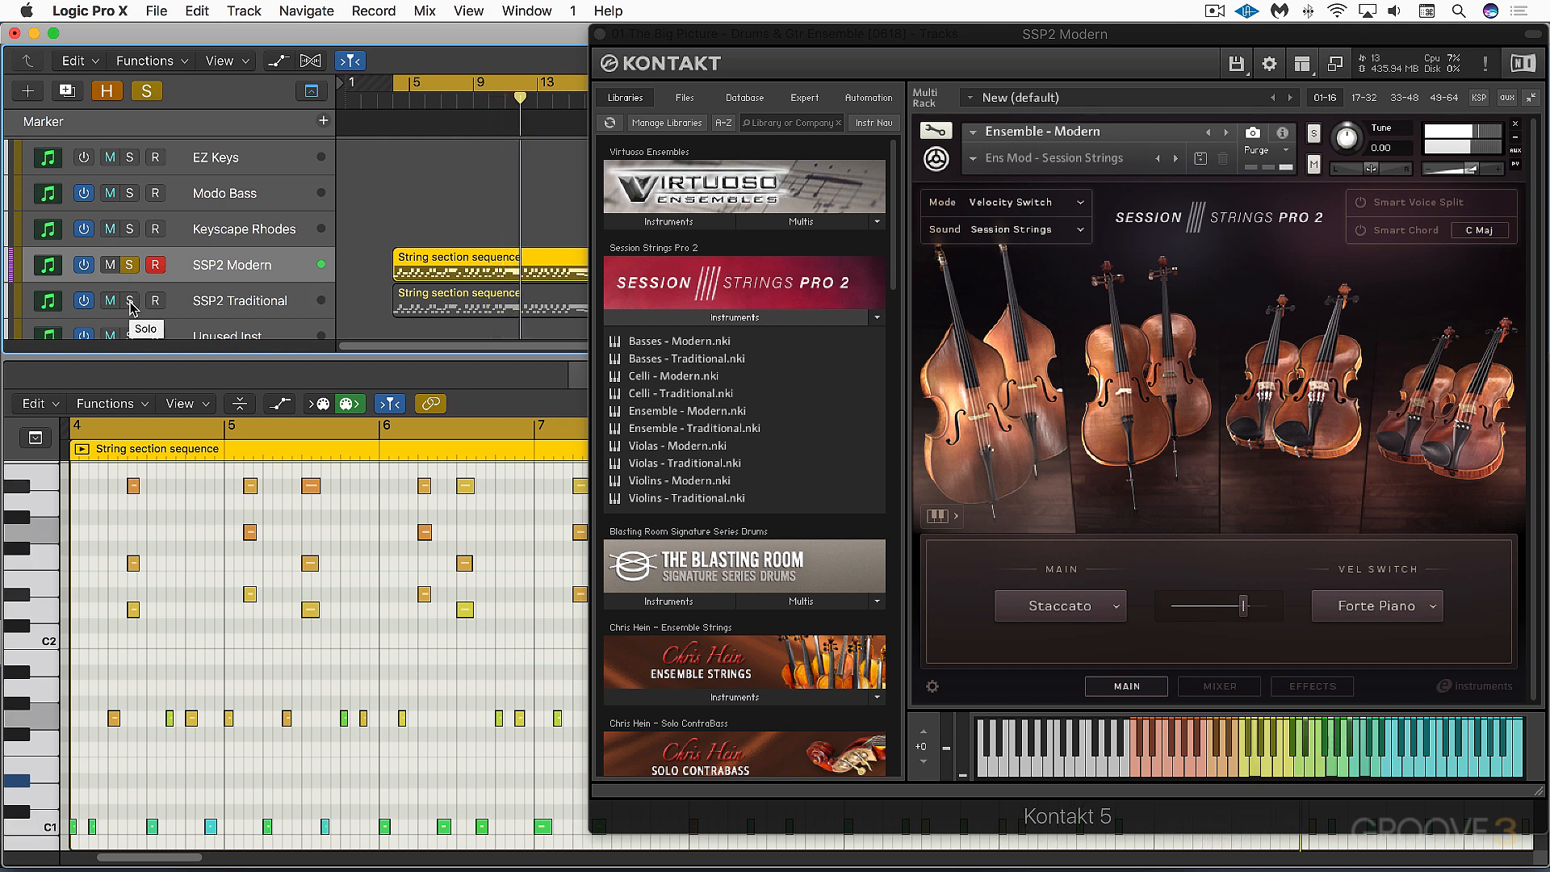
alt+click(130, 300)
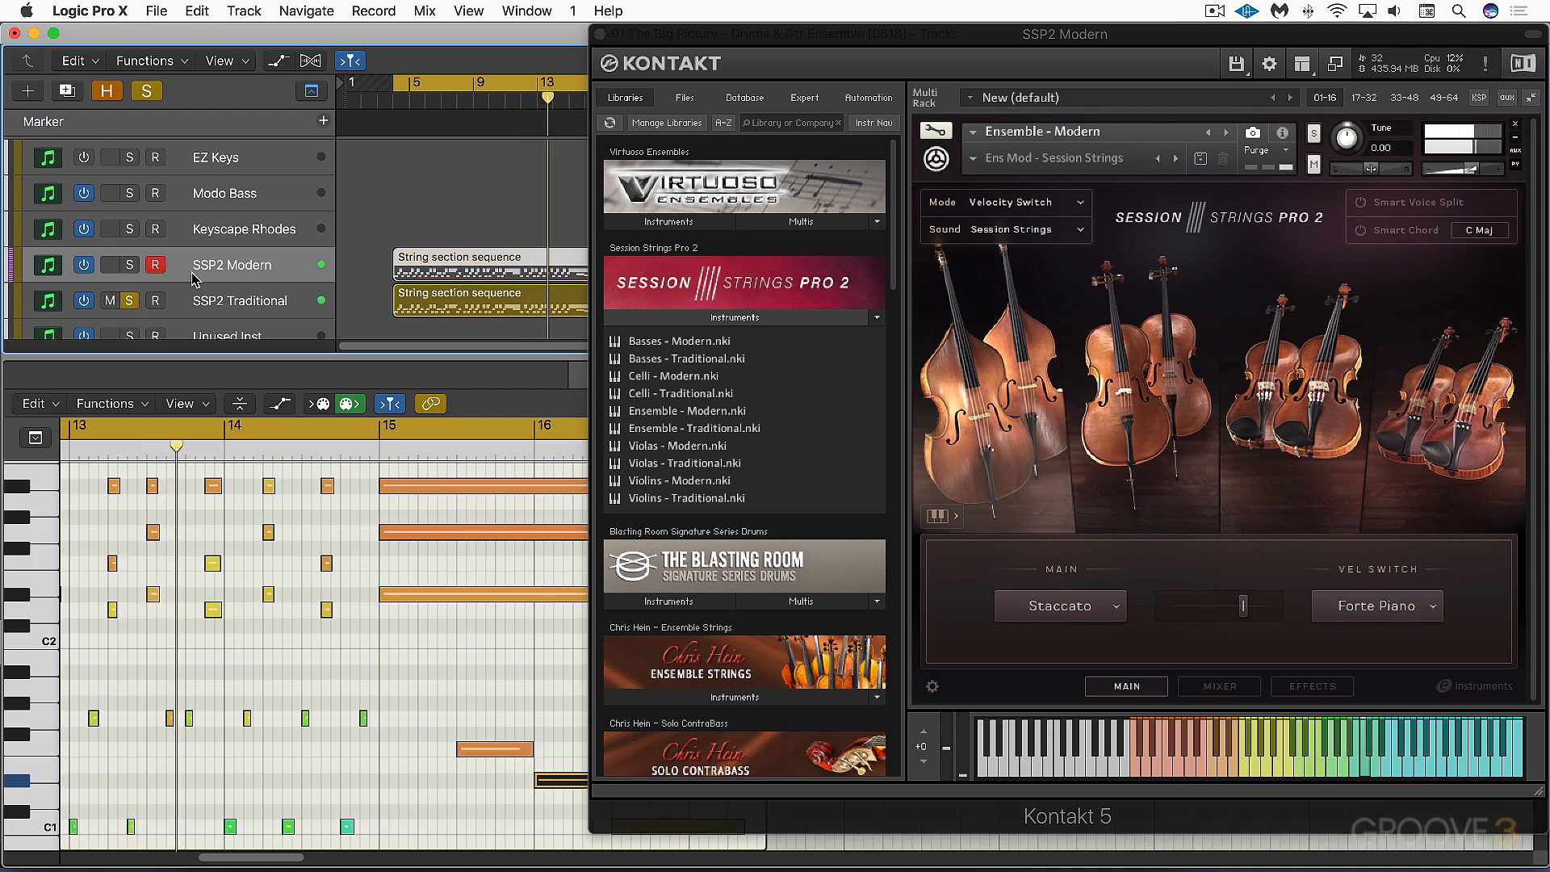
alt+click(129, 265)
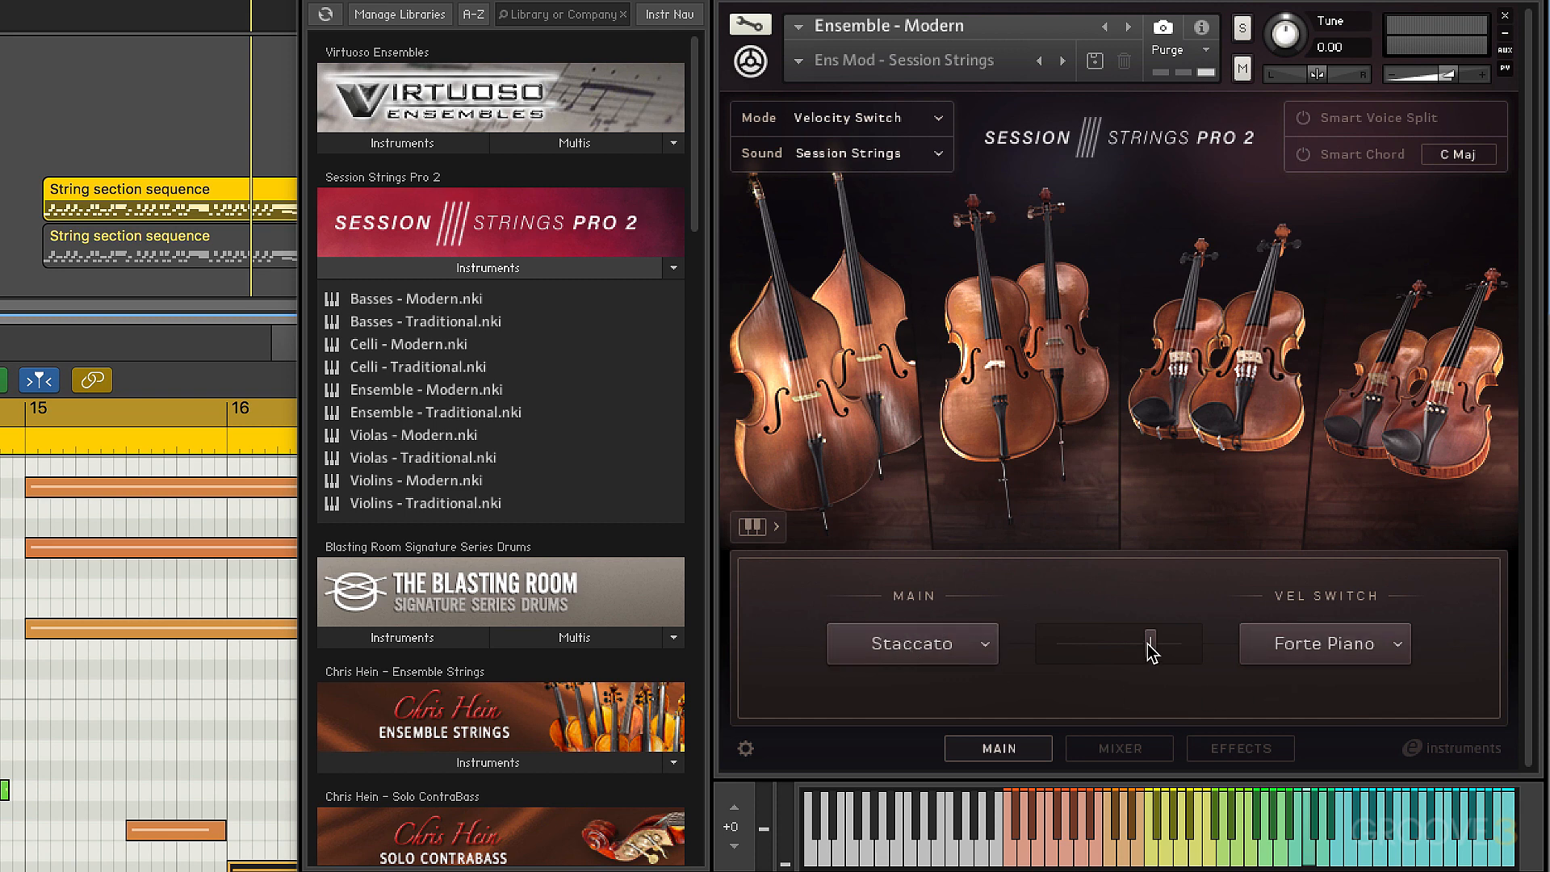
Try a low velocity threshold of 20 between Staccato and Forte Piano, and set it to 86
drag(1148, 644, 1037, 646)
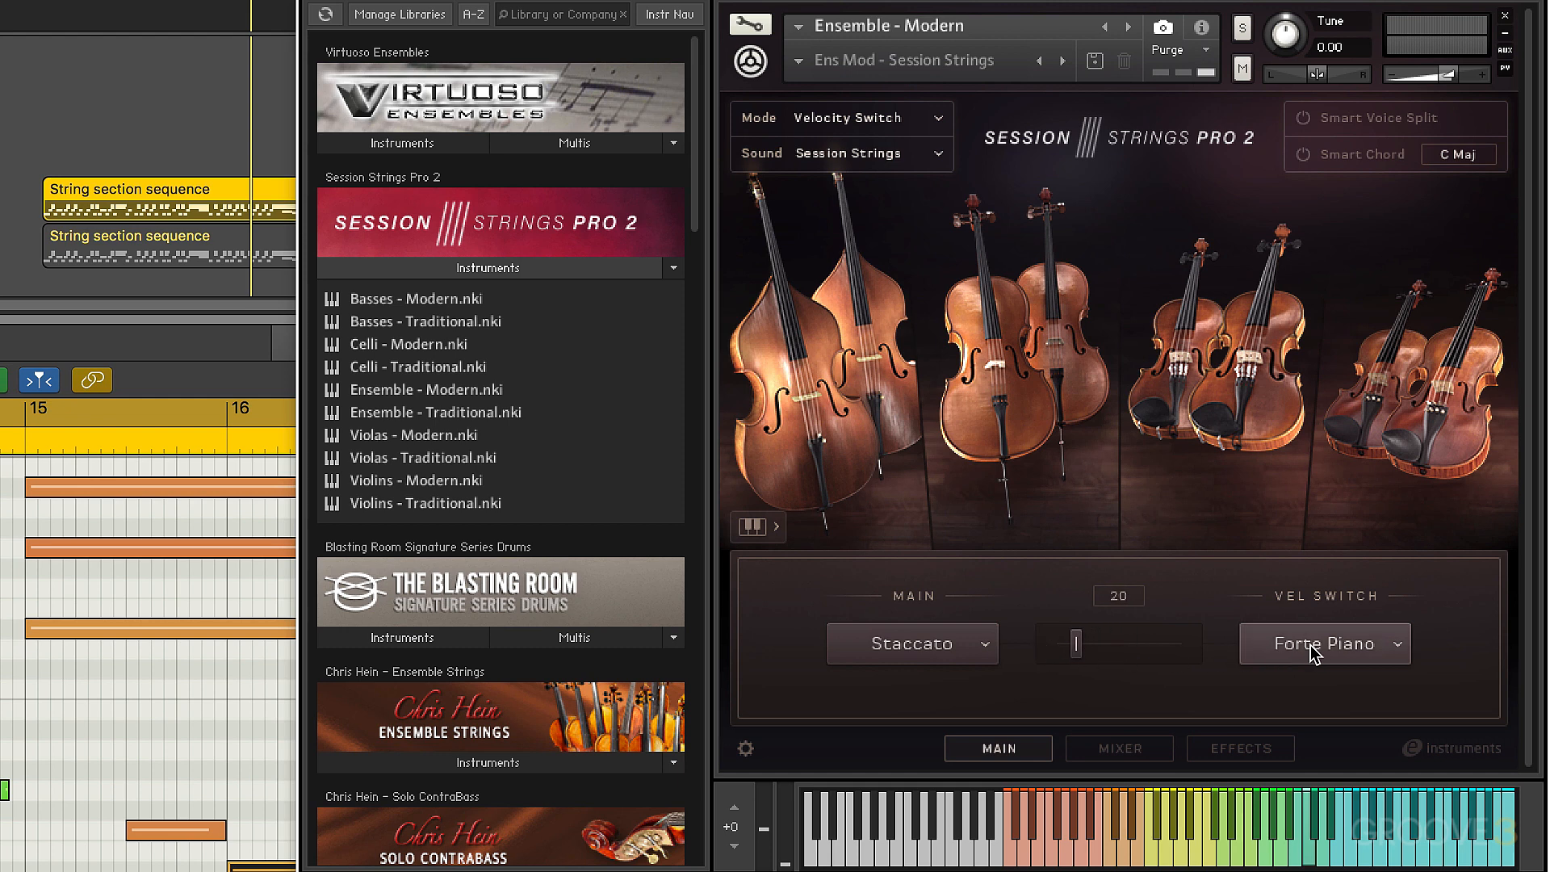
drag(1076, 643, 1119, 649)
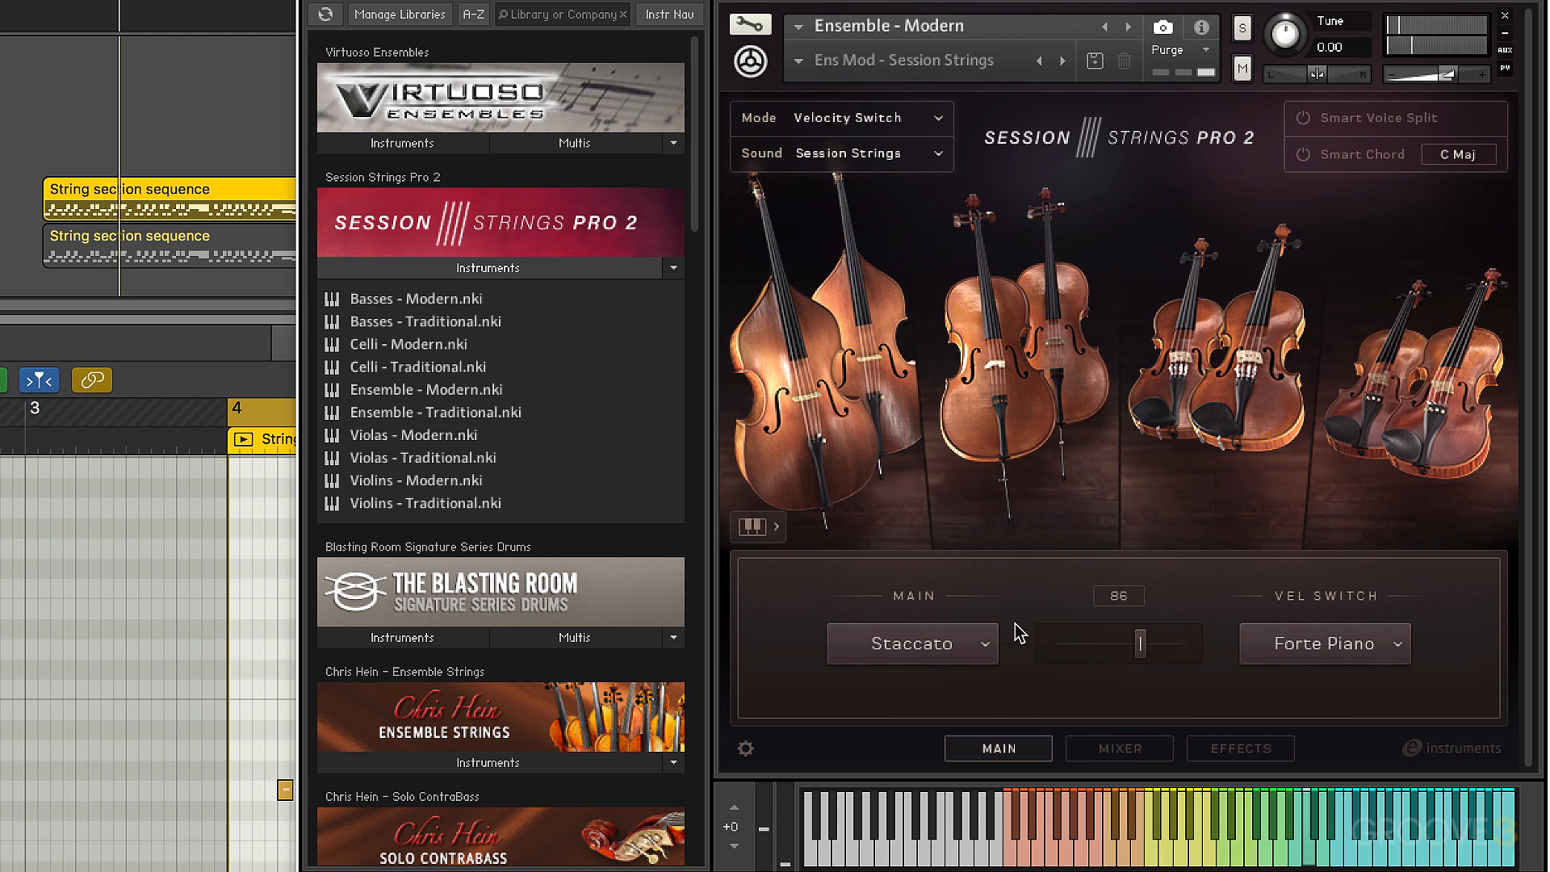
Switch the instrument to Key Switch mode and inspect the articulation choices and the CC trigger assignments
click(937, 118)
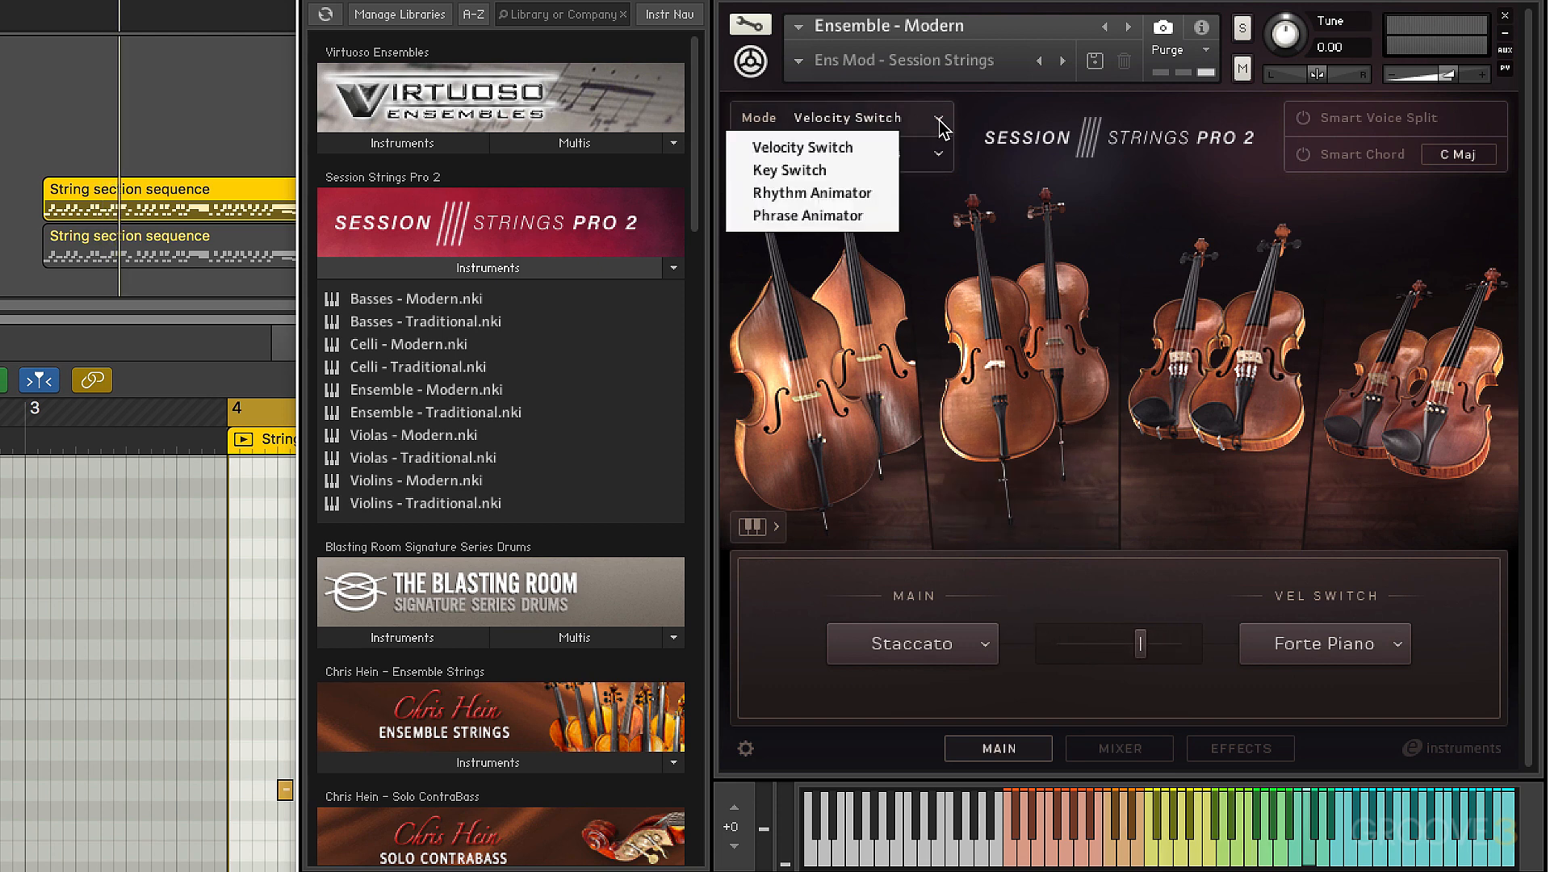
click(839, 172)
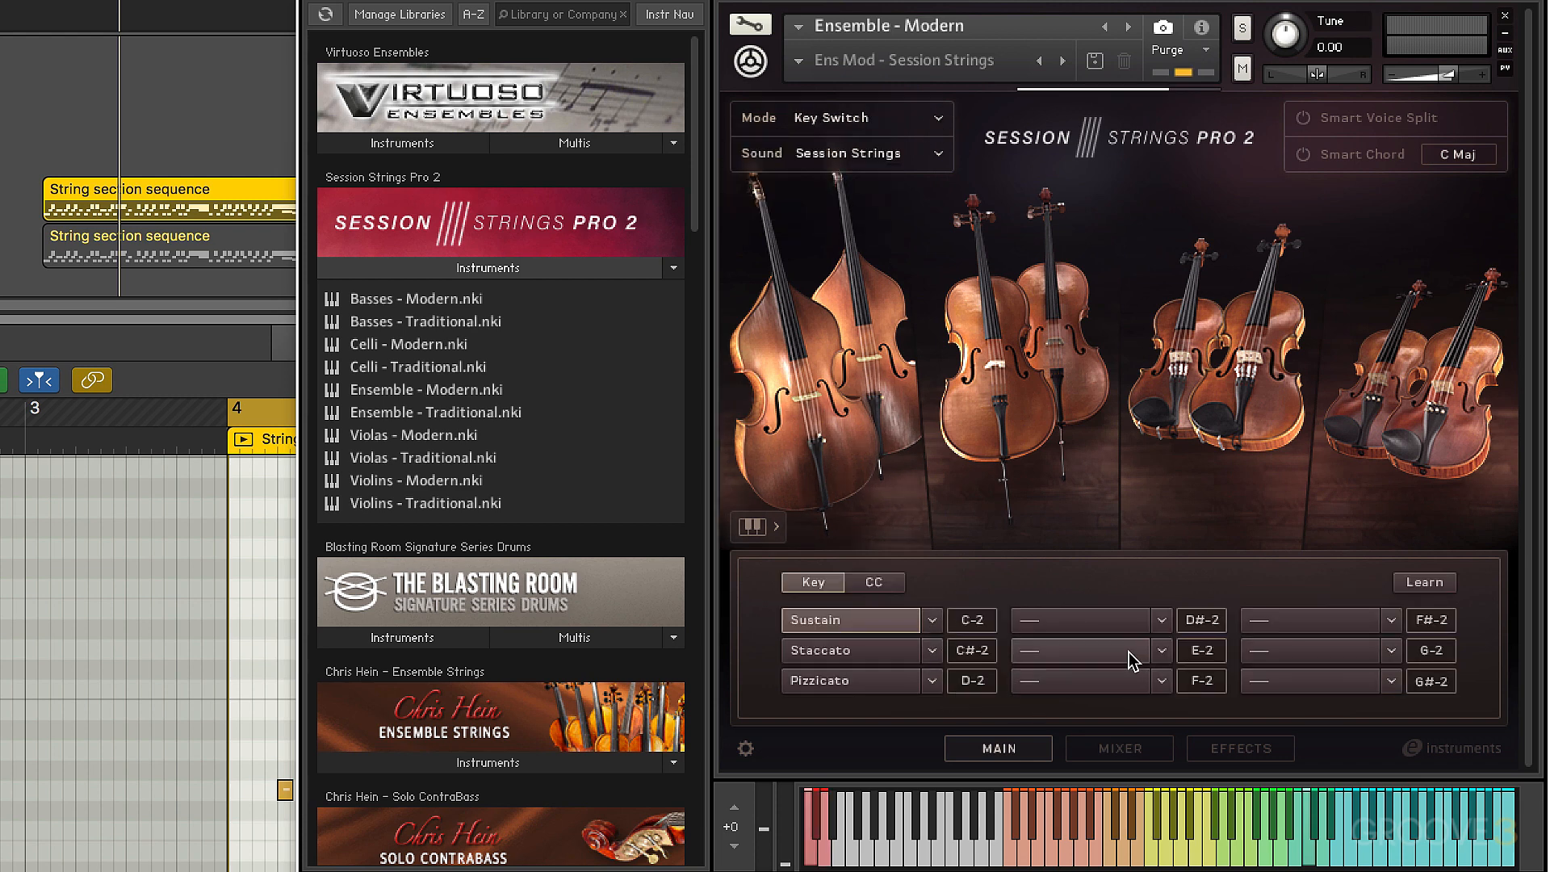
click(1163, 621)
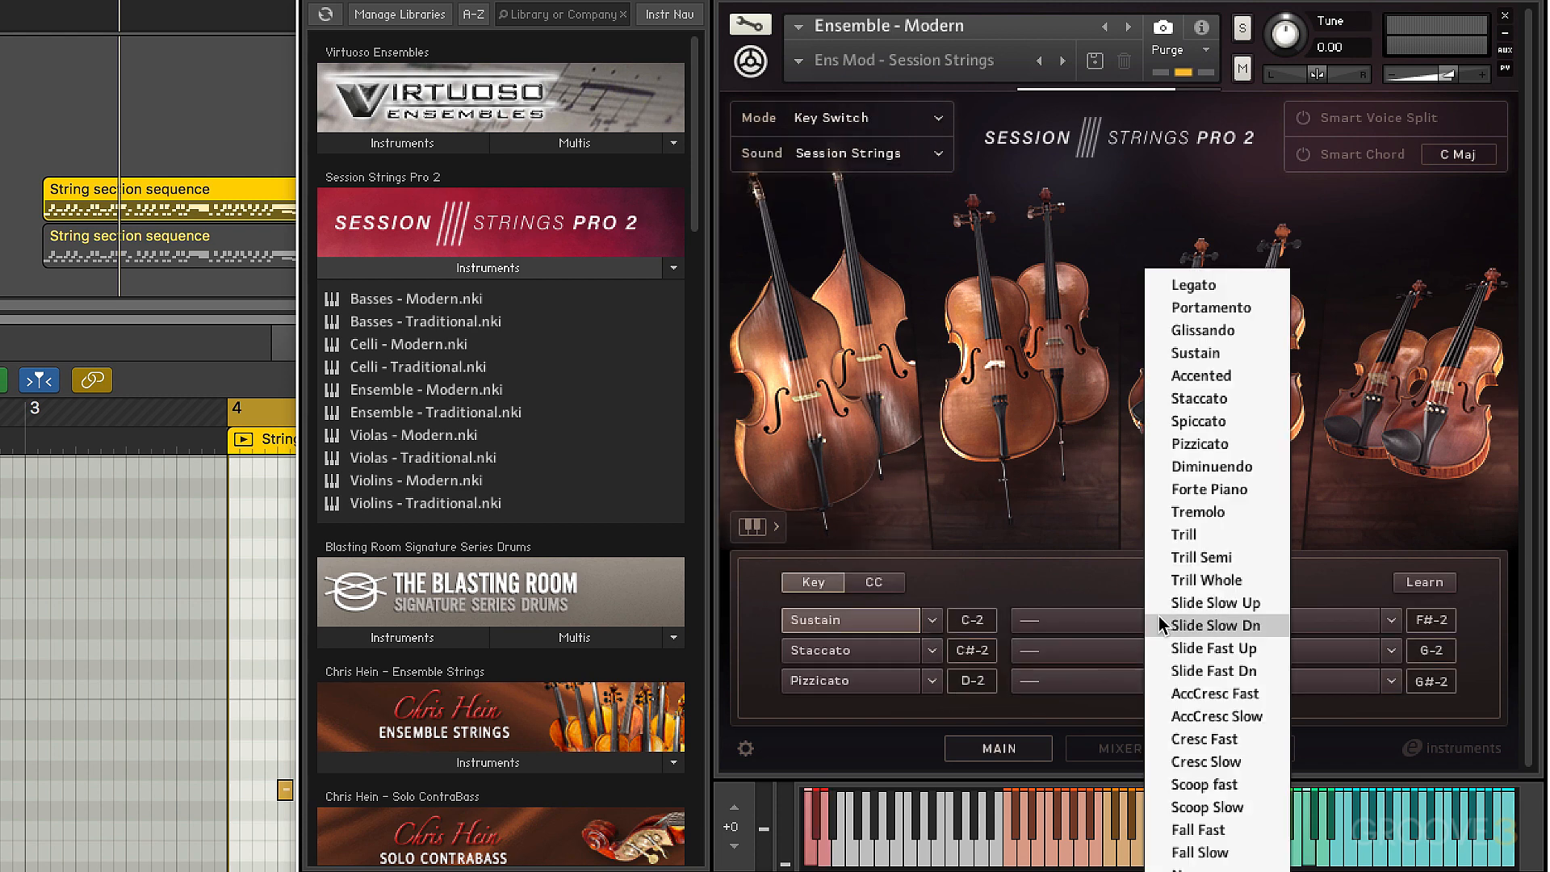
click(1069, 574)
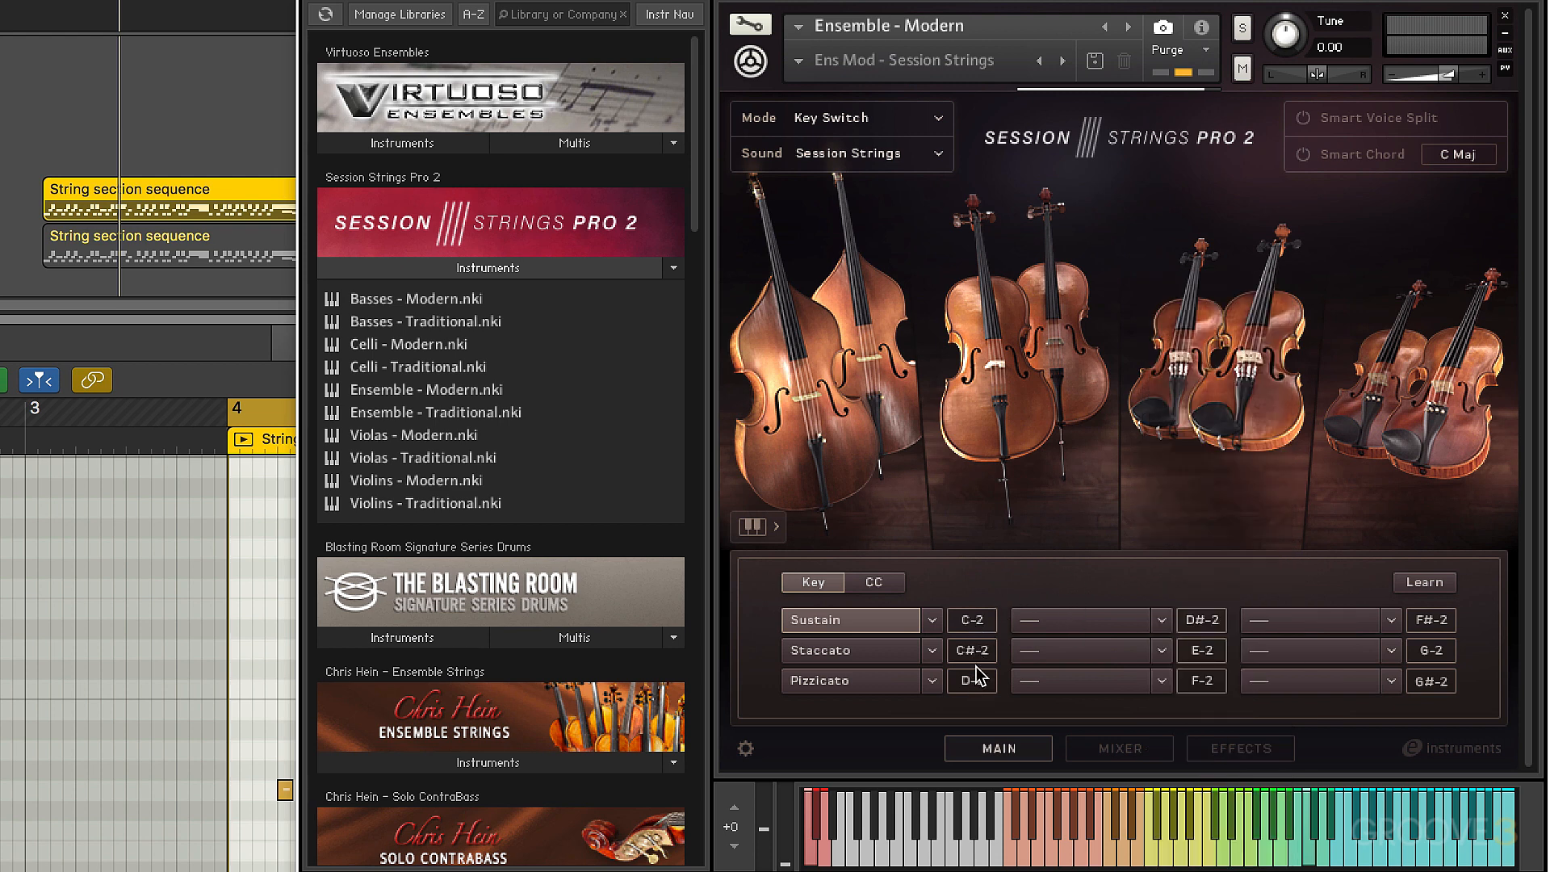
click(879, 582)
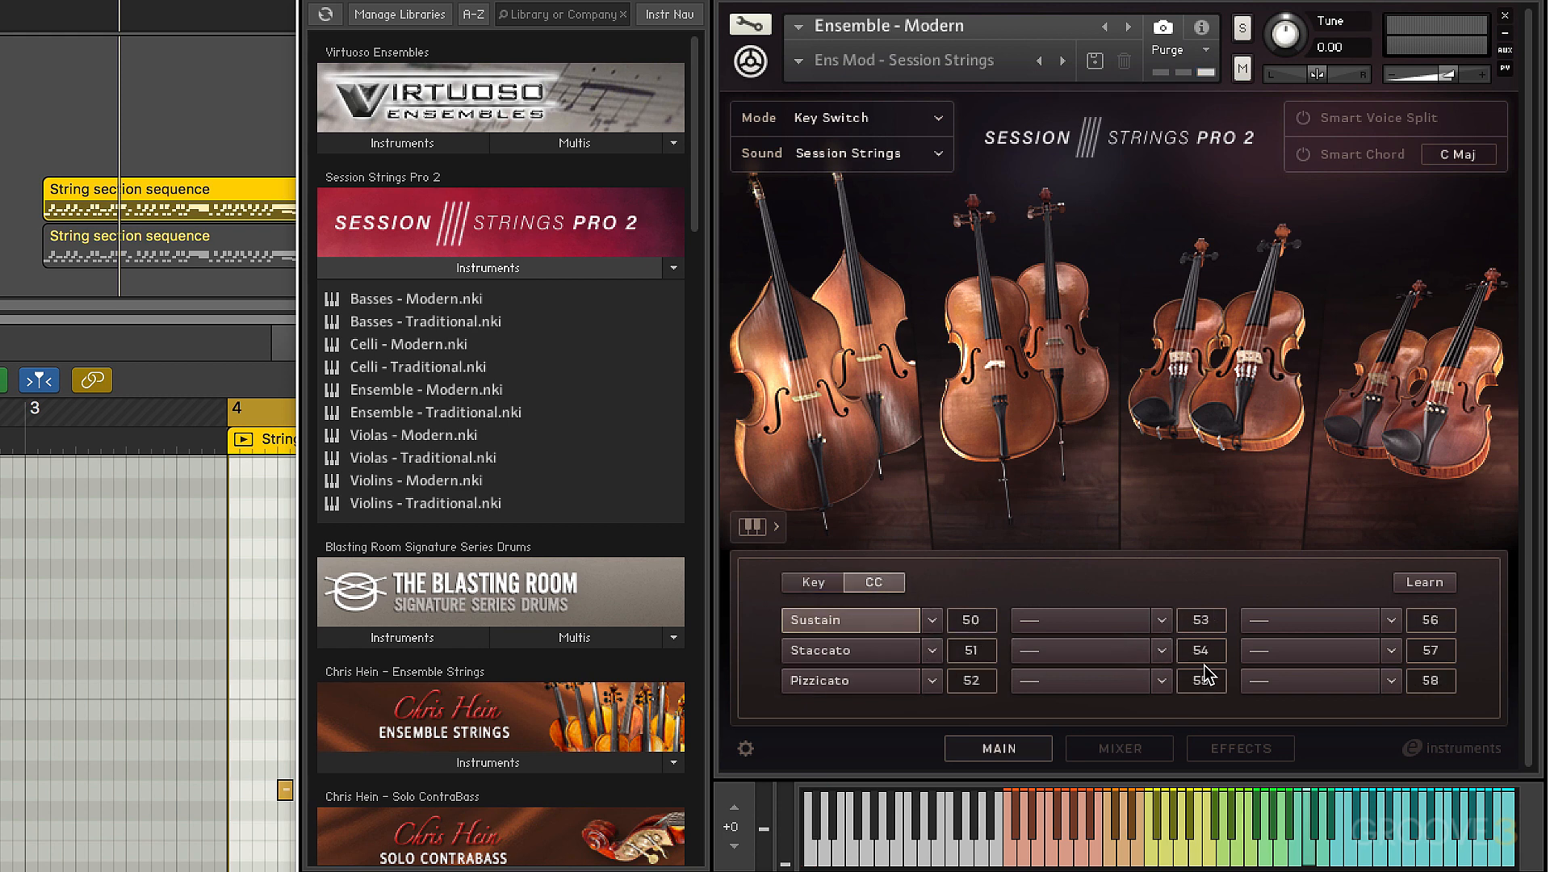
click(810, 581)
In Rhythm Animator mode, turn off the bottom-row markers on steps 3, 5, 7, 10 and 12 of Stacc 1 F and lower step 5 to zero
click(940, 125)
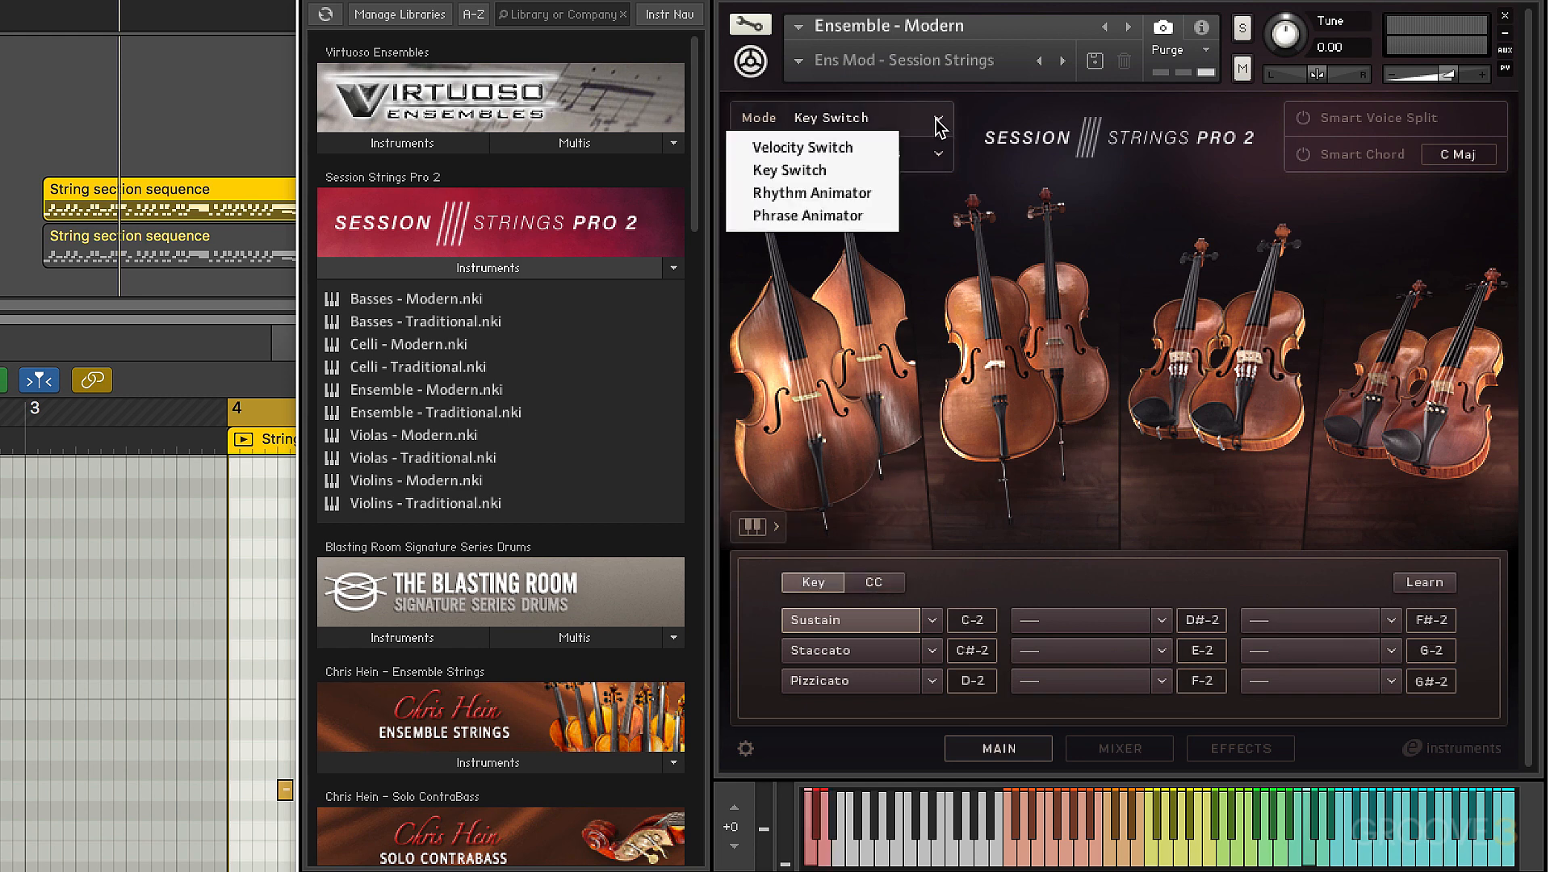
click(846, 192)
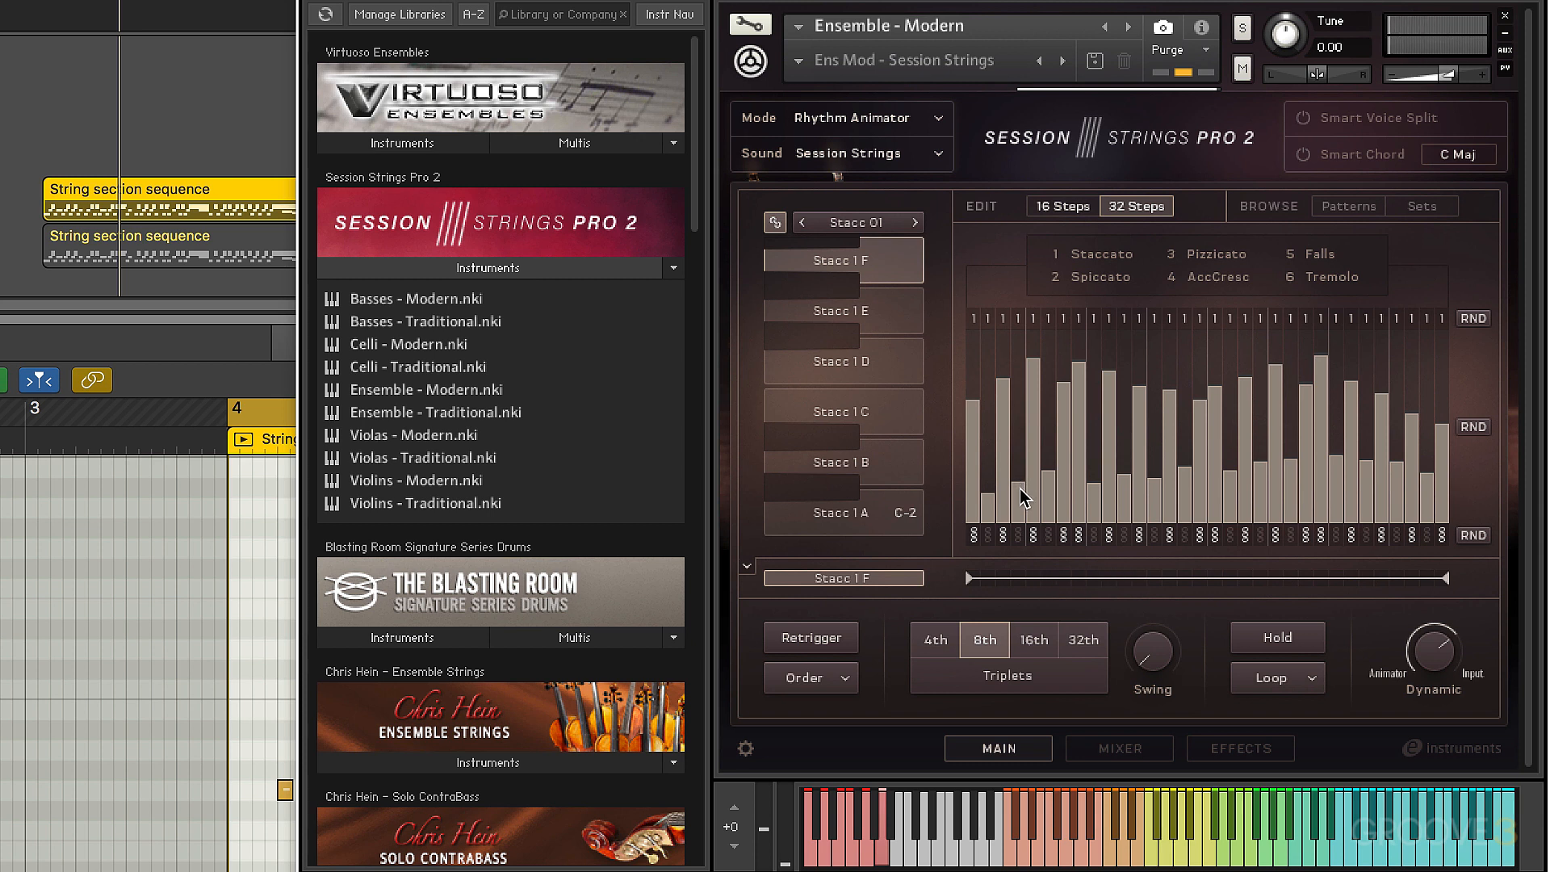
click(1004, 535)
click(1033, 535)
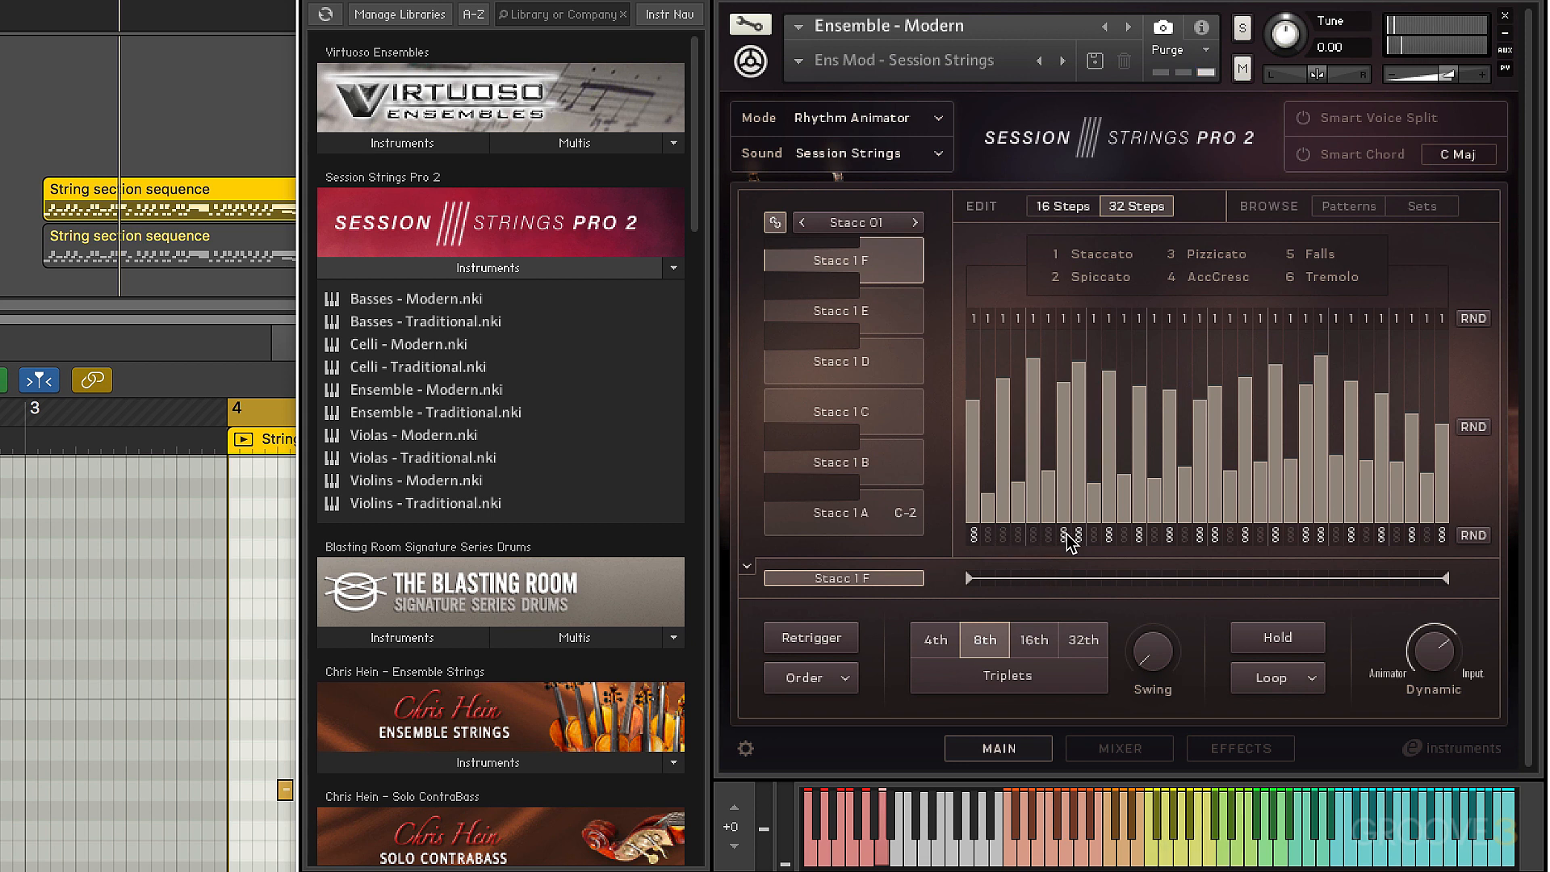
click(1067, 534)
drag(1042, 483, 1035, 542)
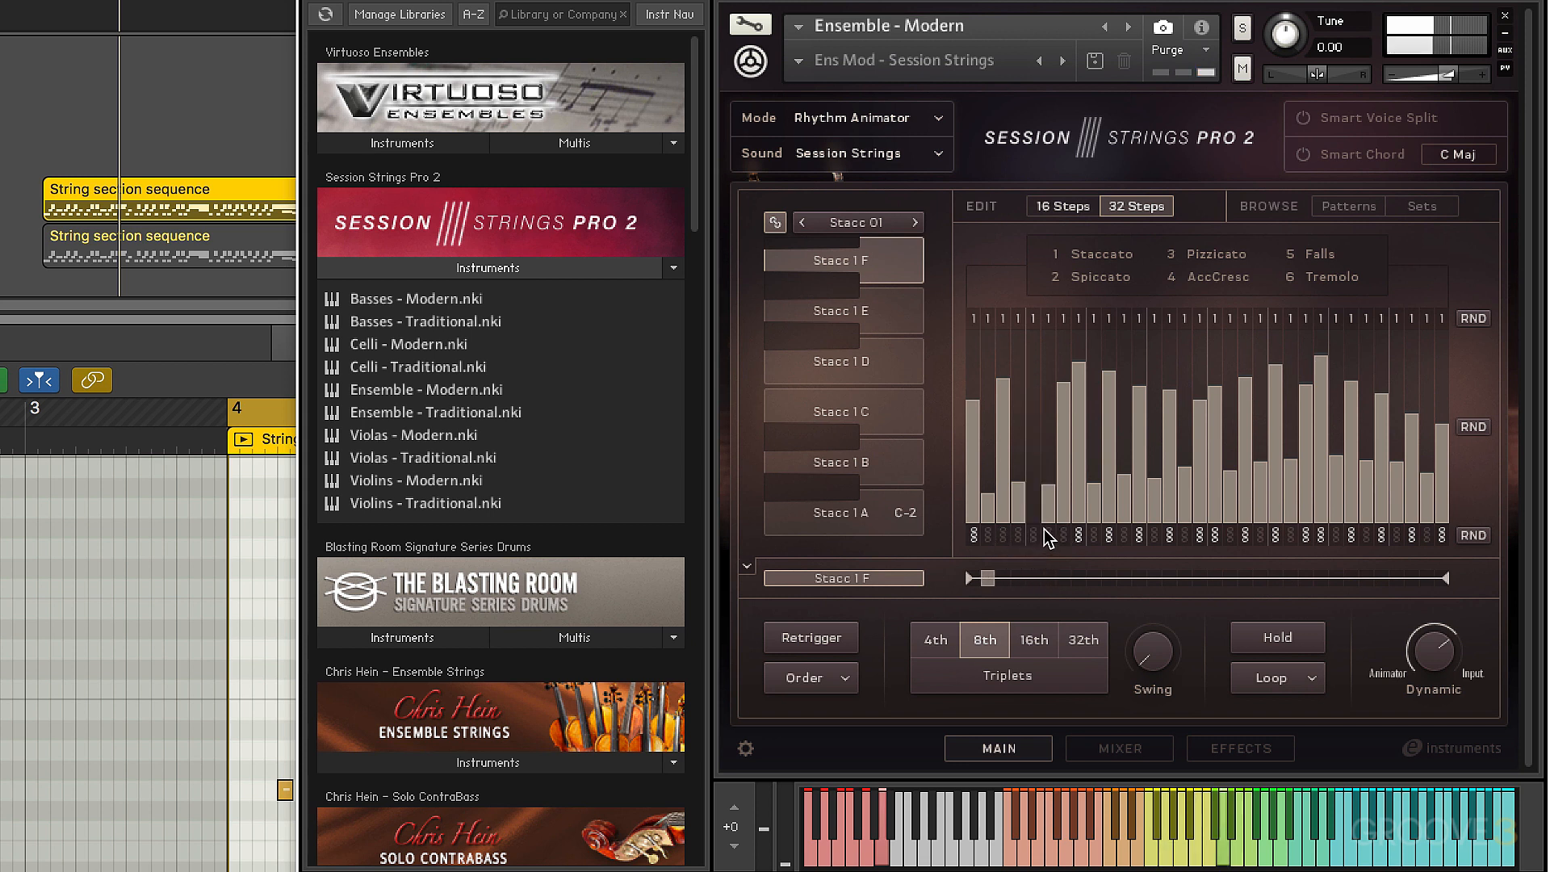
click(1108, 536)
click(1139, 536)
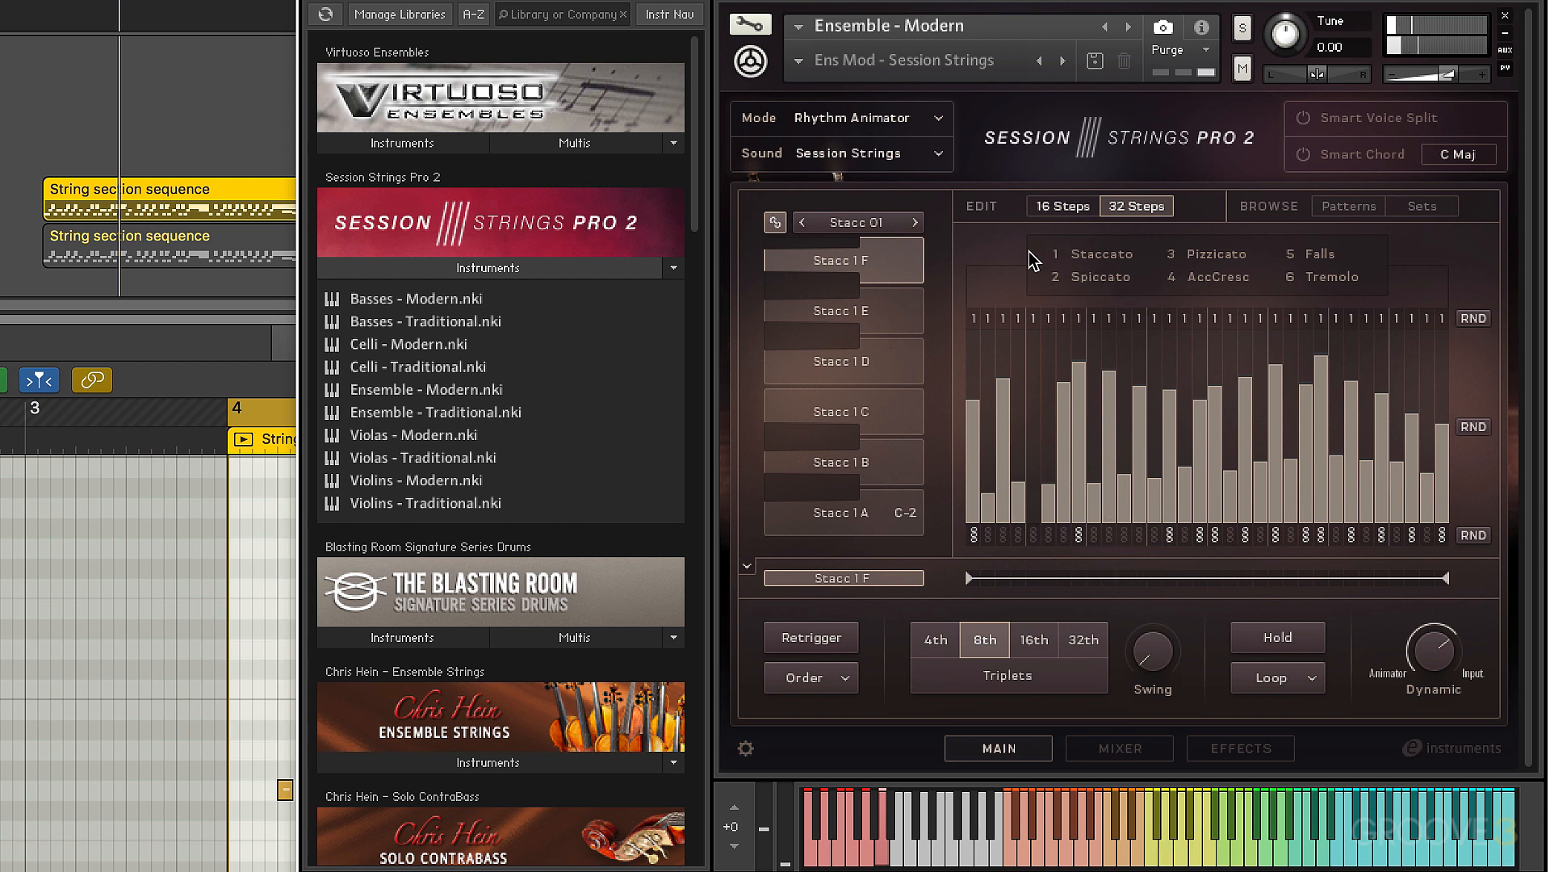
Switch the mode to Phrase Animator, select the D phrase key and load the River 120BPM song
click(855, 120)
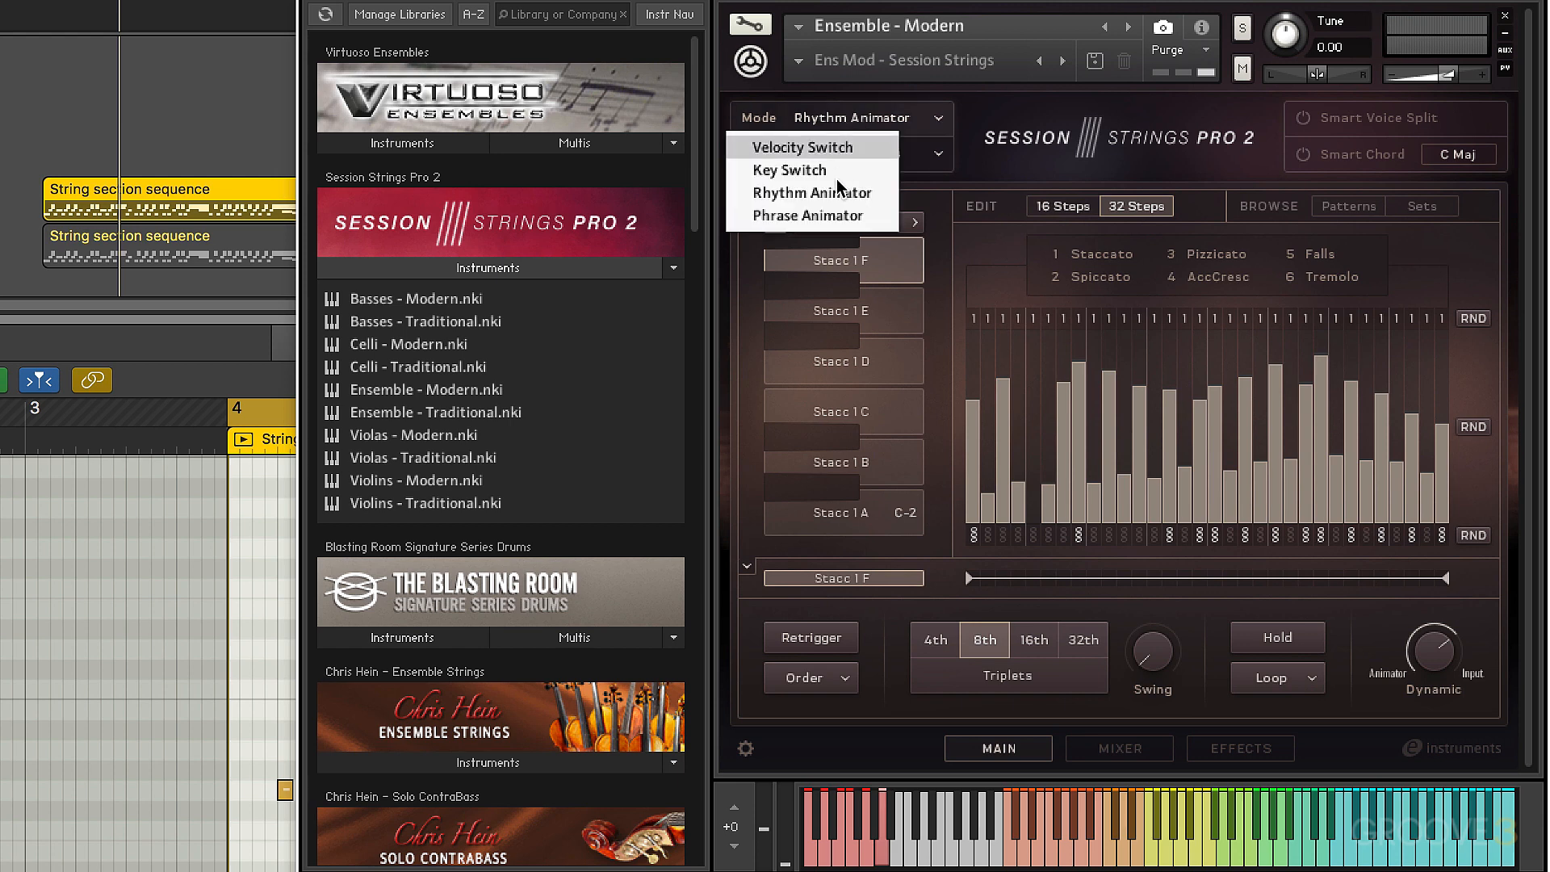
click(837, 218)
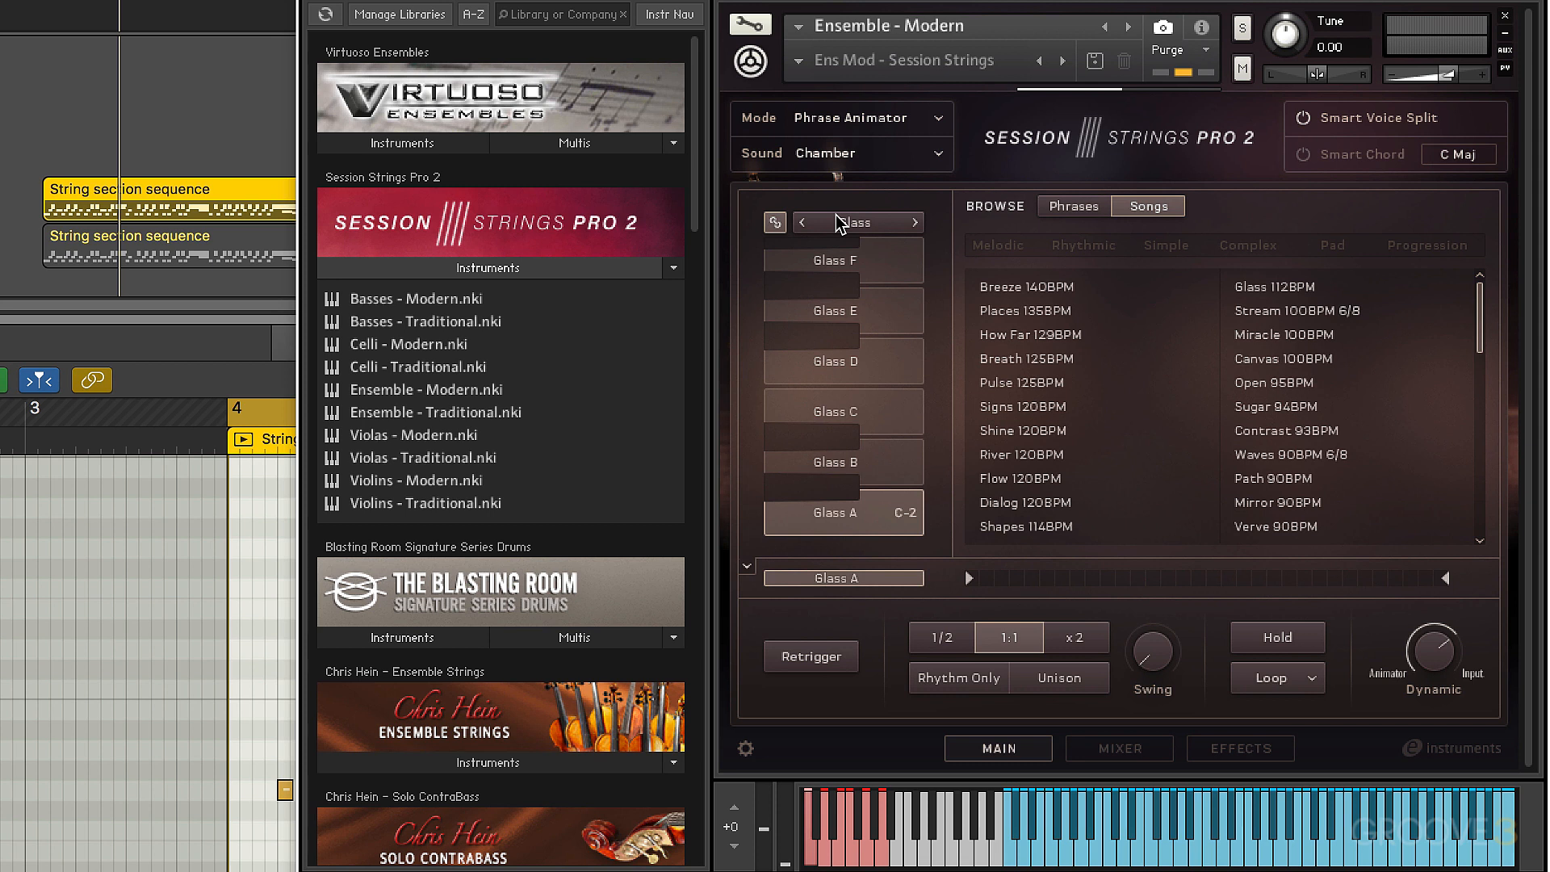
click(1001, 360)
click(878, 357)
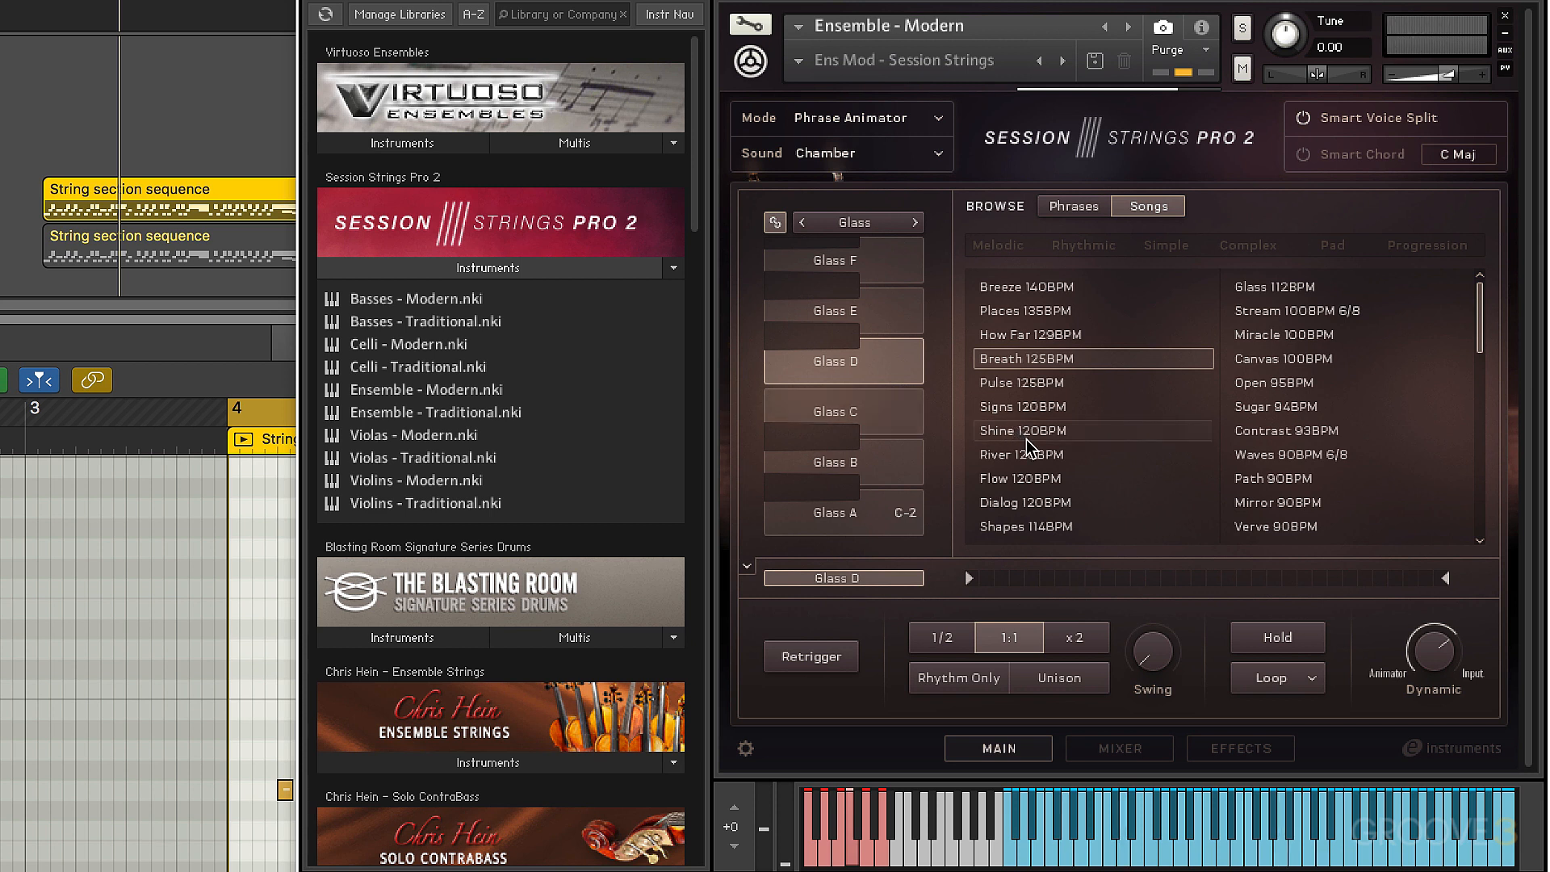
click(1040, 457)
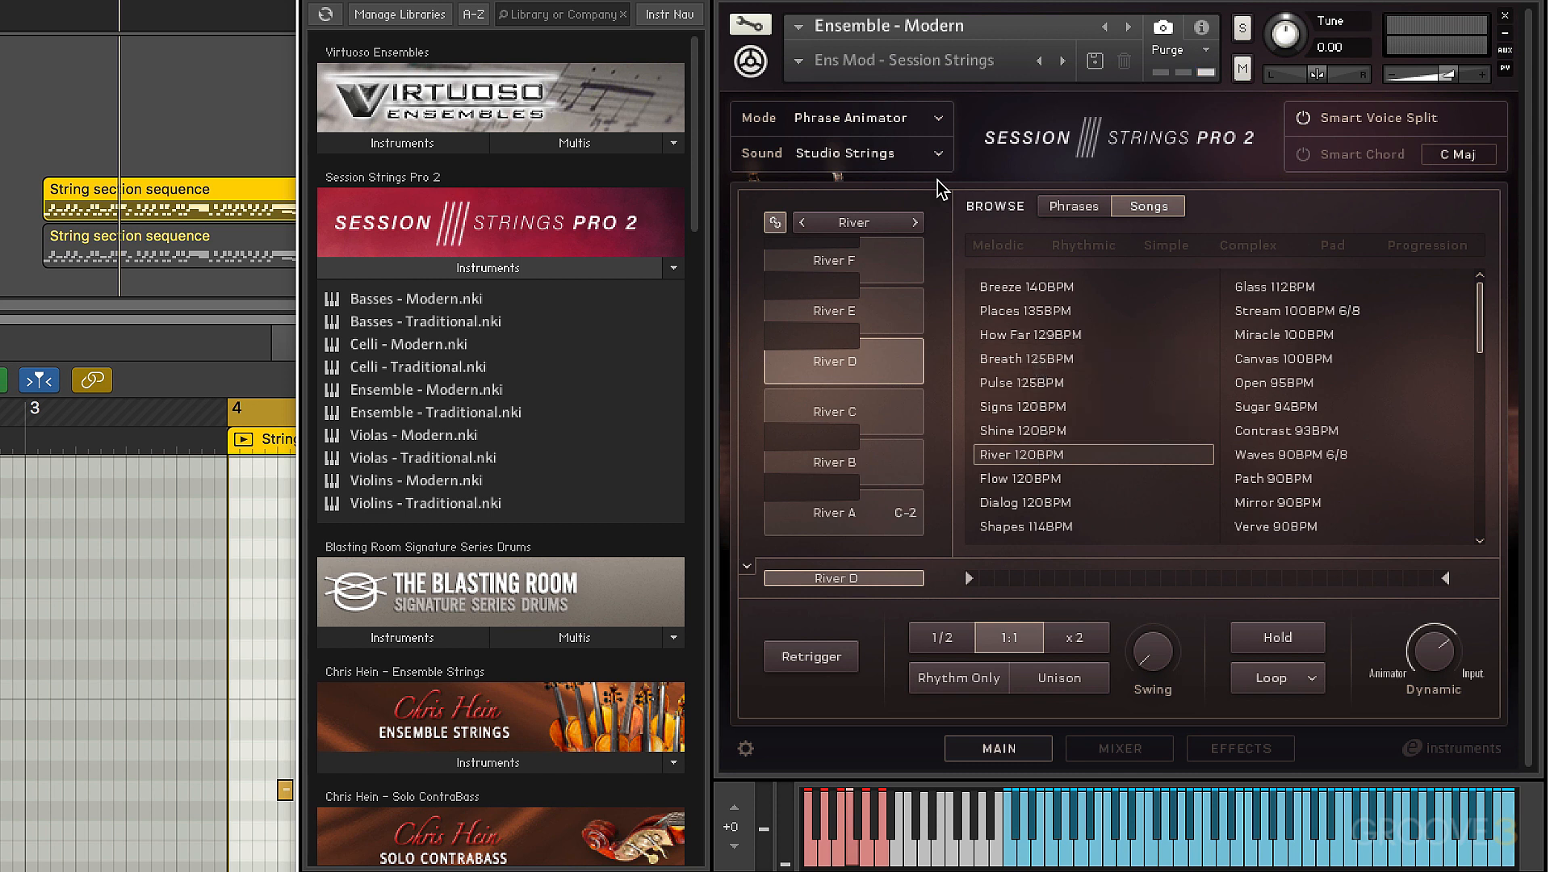
Return the instrument to Velocity Switch mode with the Lush Flow sound and view its effects settings
click(936, 120)
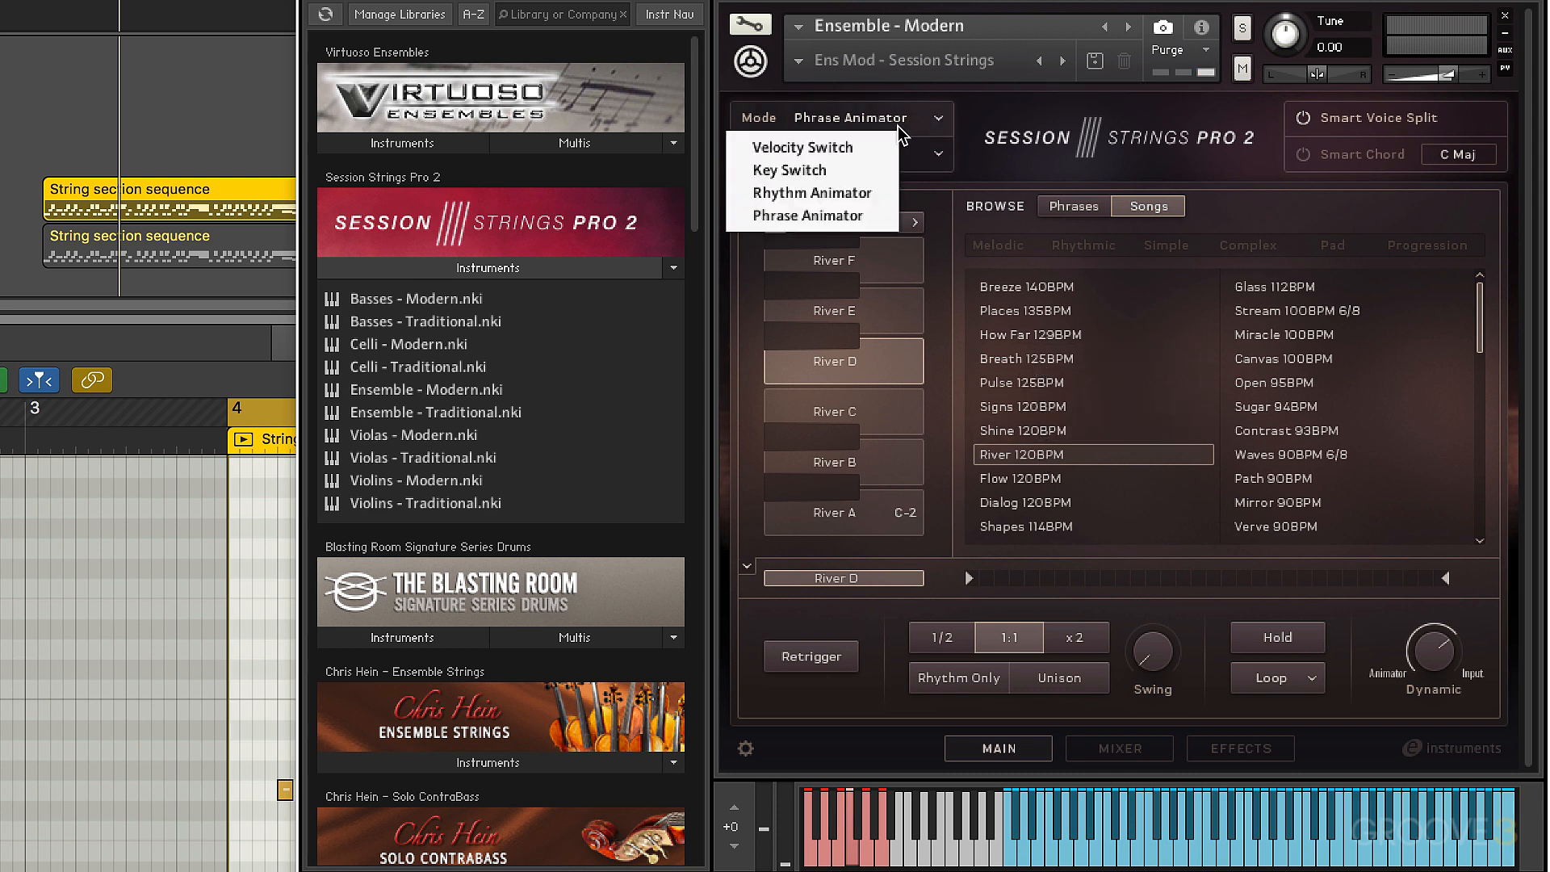
click(849, 146)
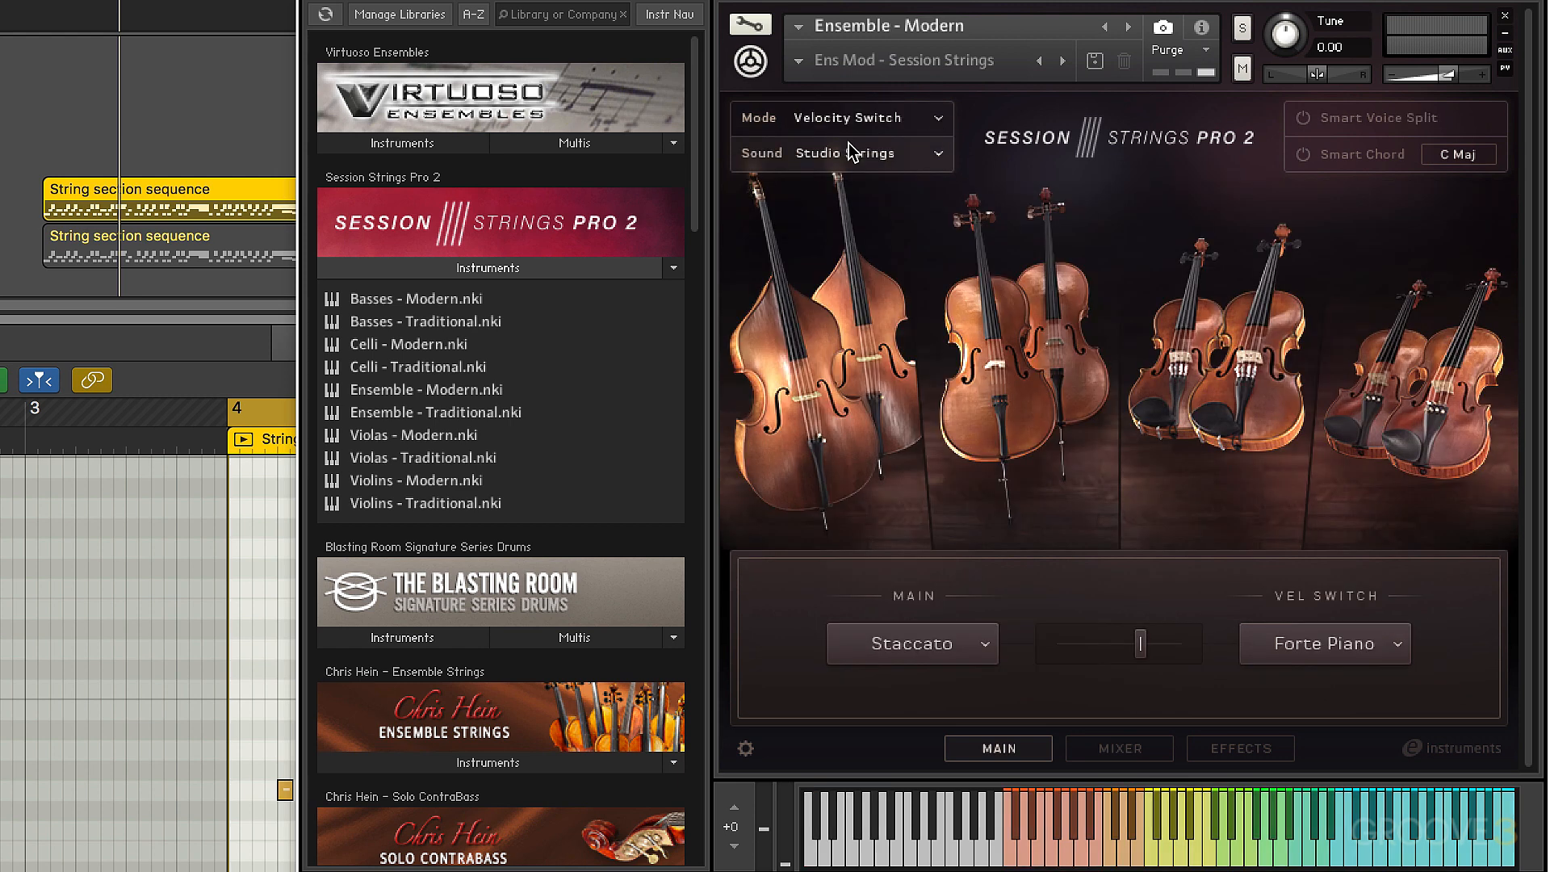
click(925, 155)
click(816, 231)
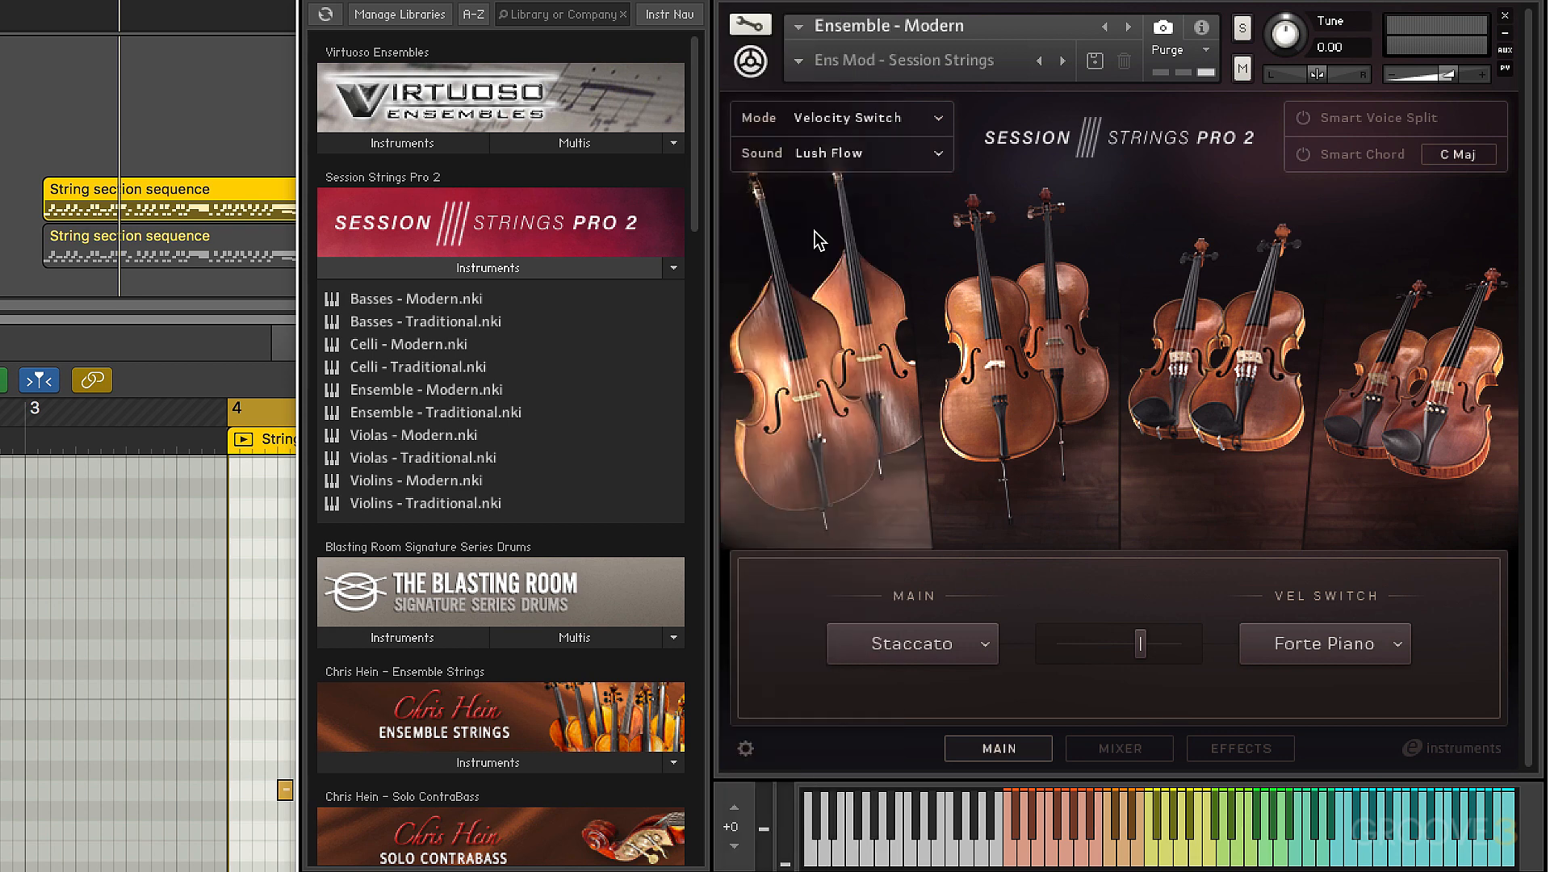
click(1239, 748)
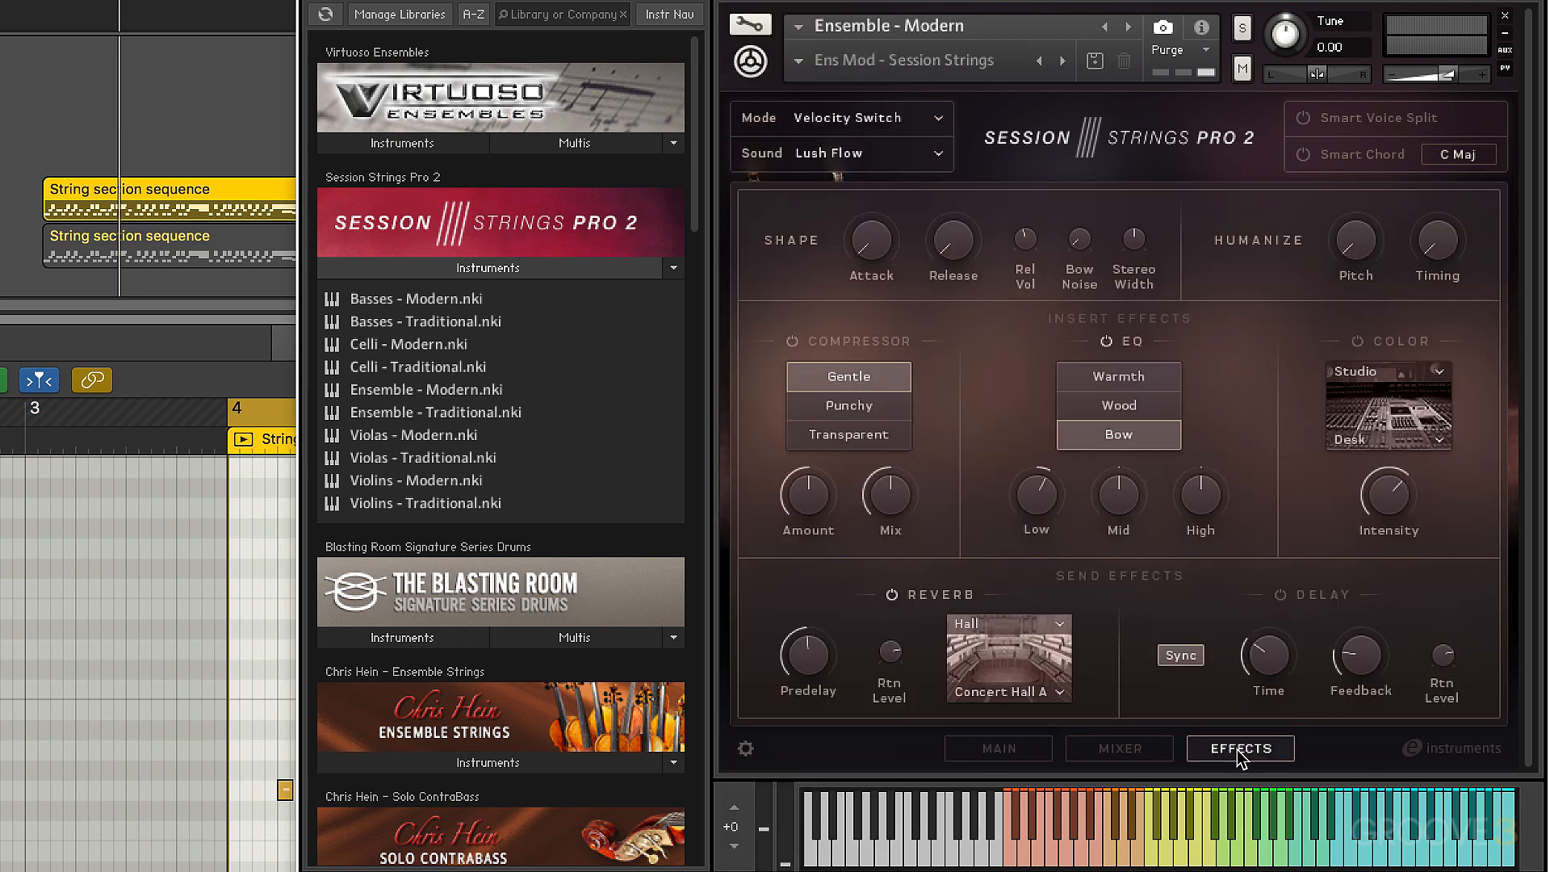
click(1001, 750)
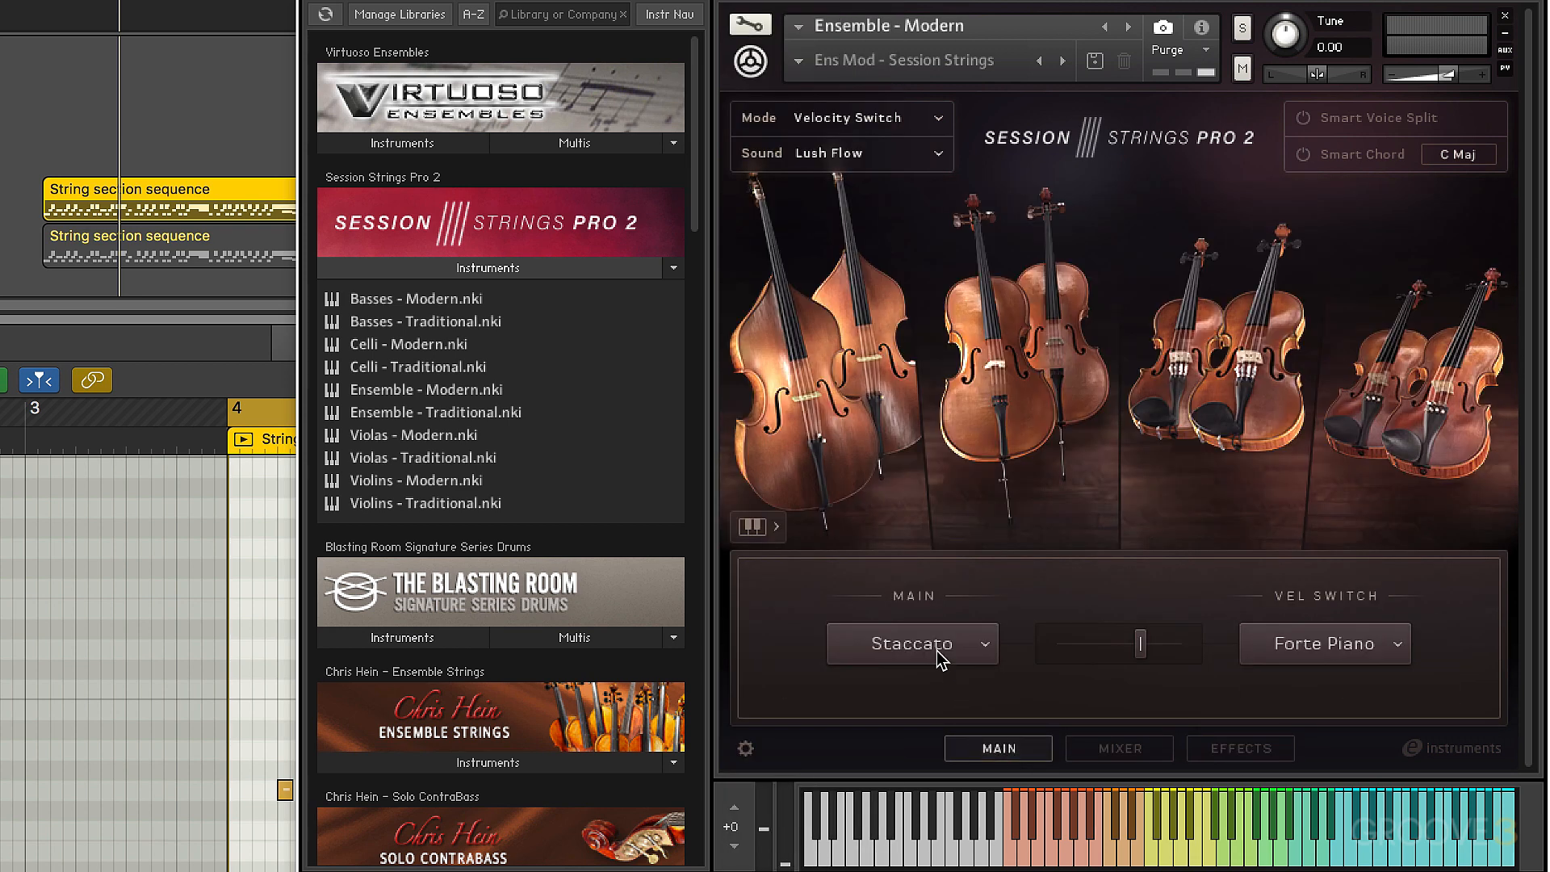
Audition the MTown Small sound and replace it with the Sparkle sound
click(926, 155)
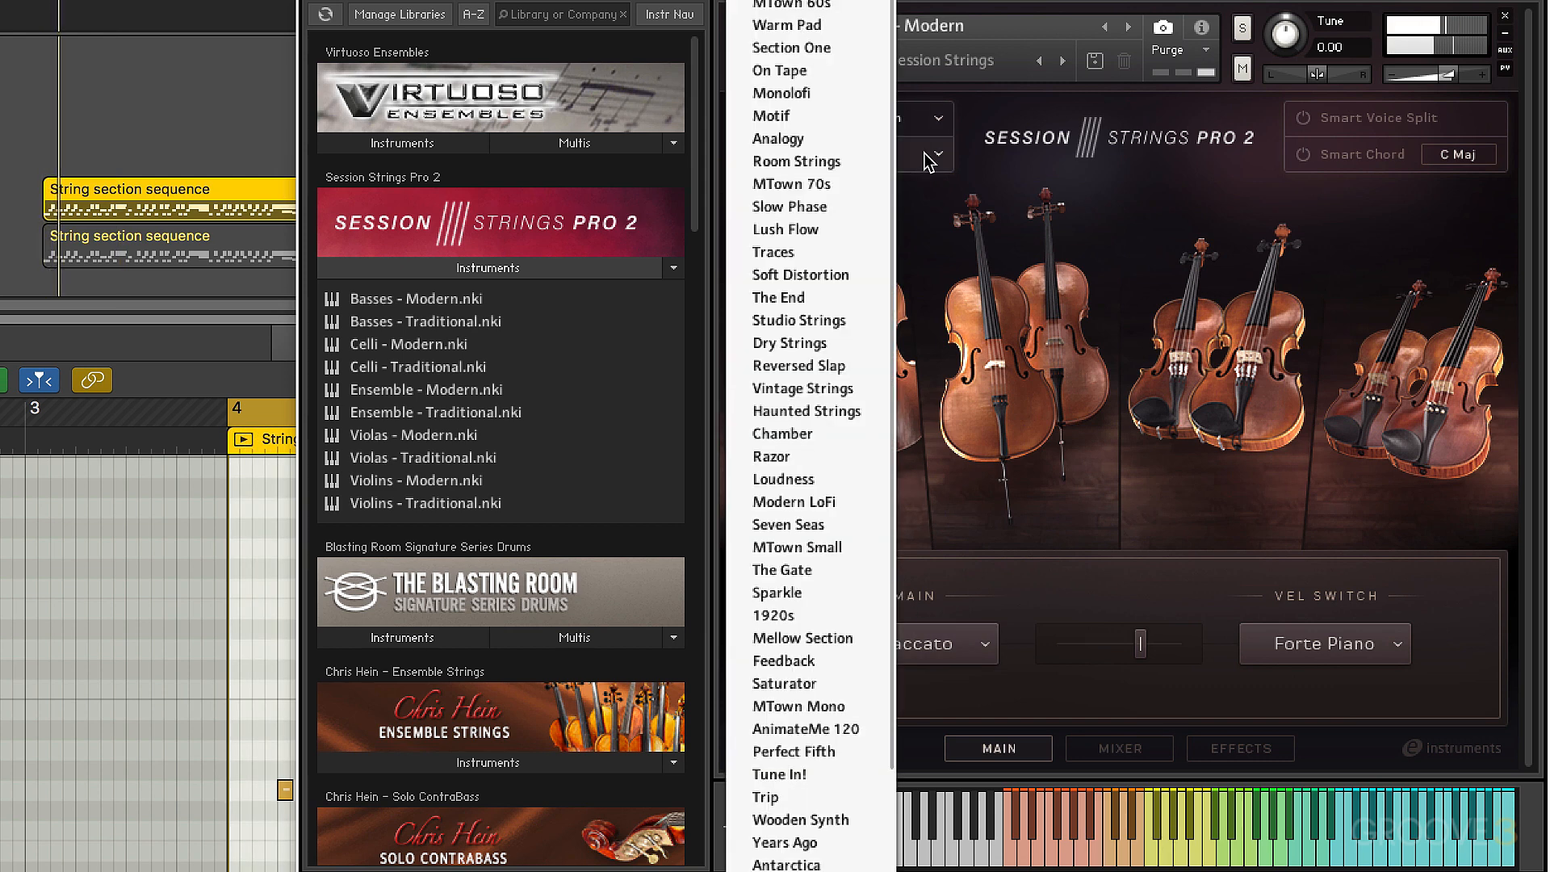
click(829, 547)
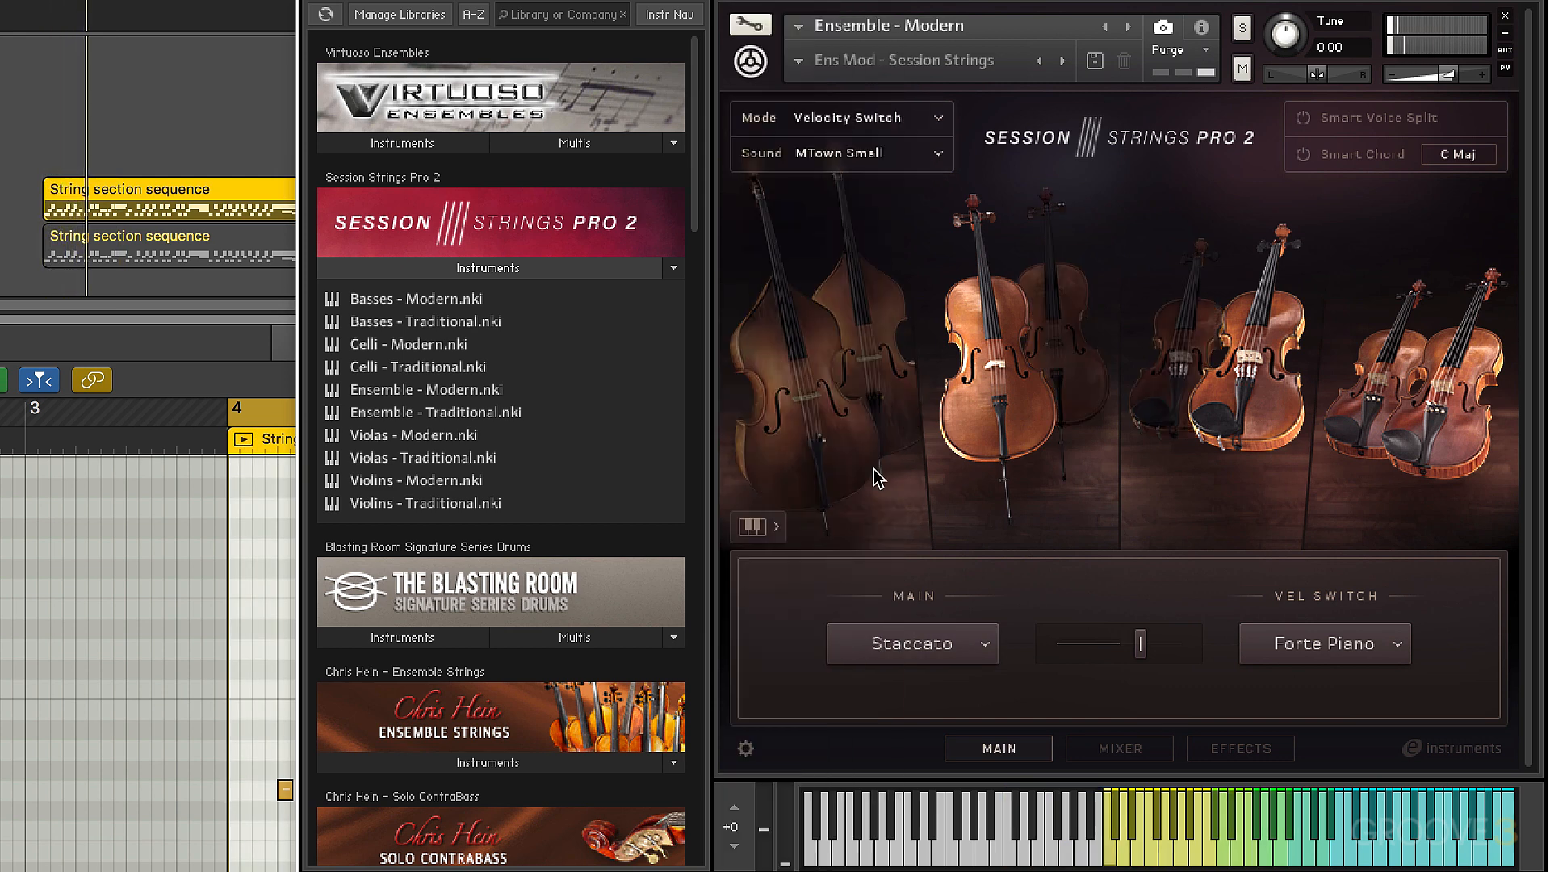
click(942, 161)
click(787, 592)
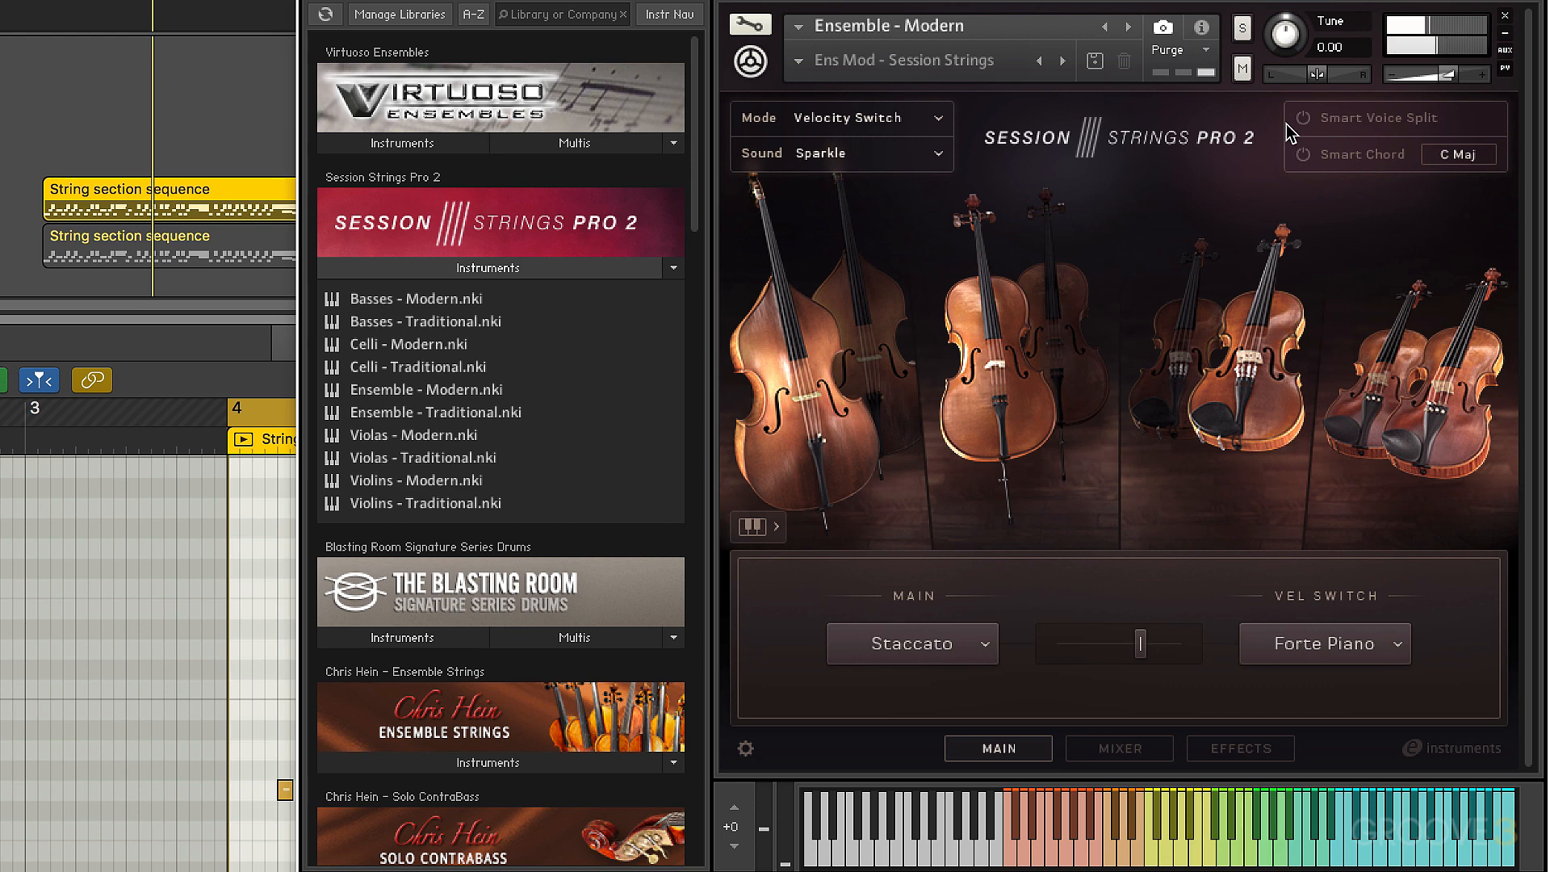
Try Smart Voice Split on the Sparkle sound and switch it back off
click(1304, 120)
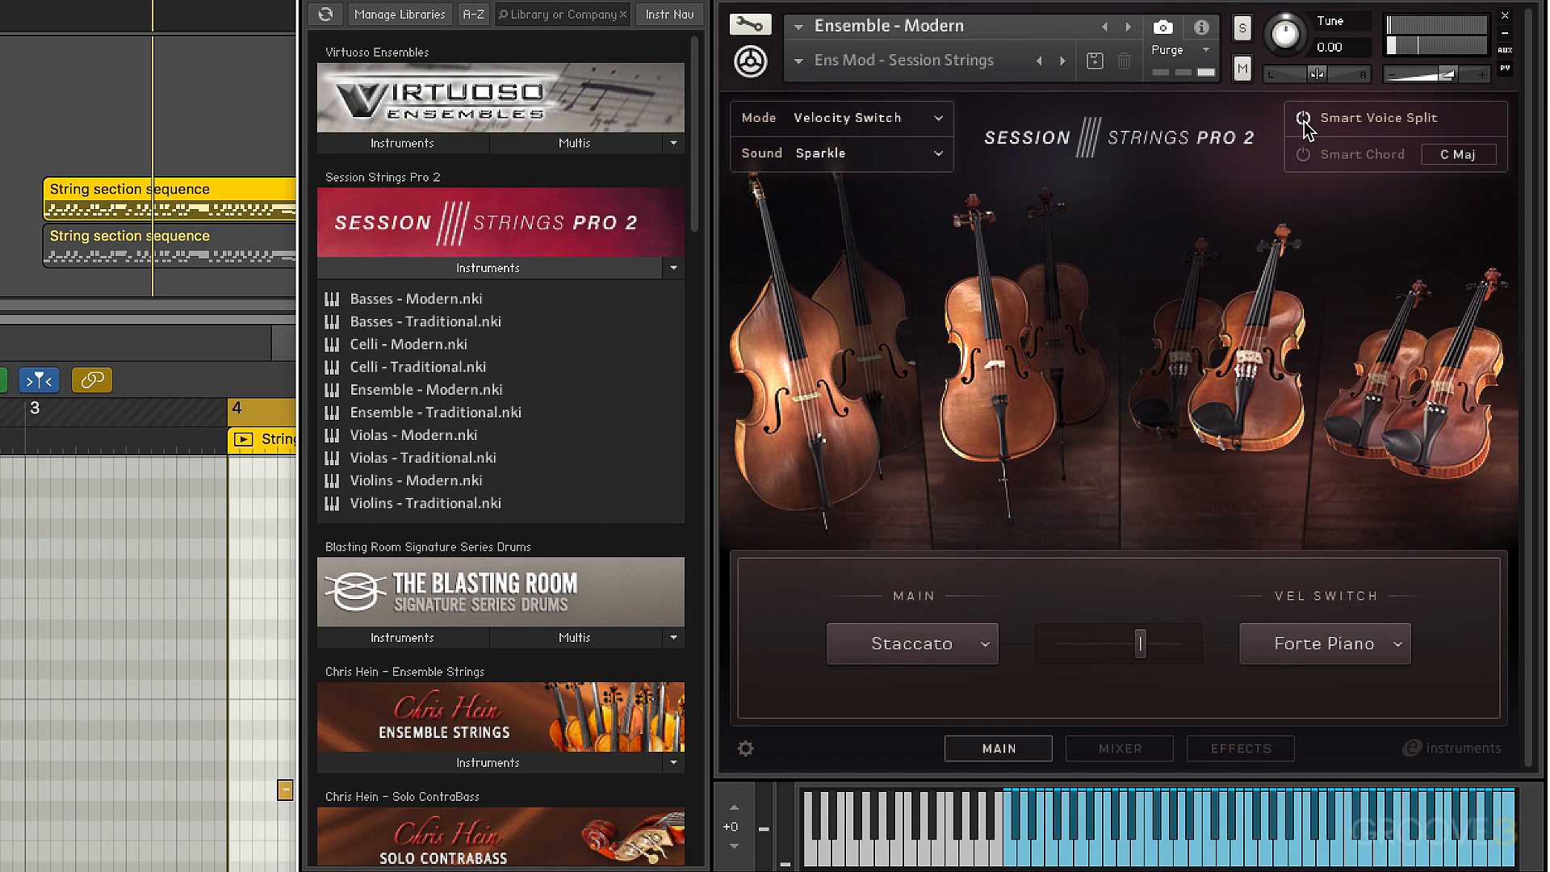
click(1303, 118)
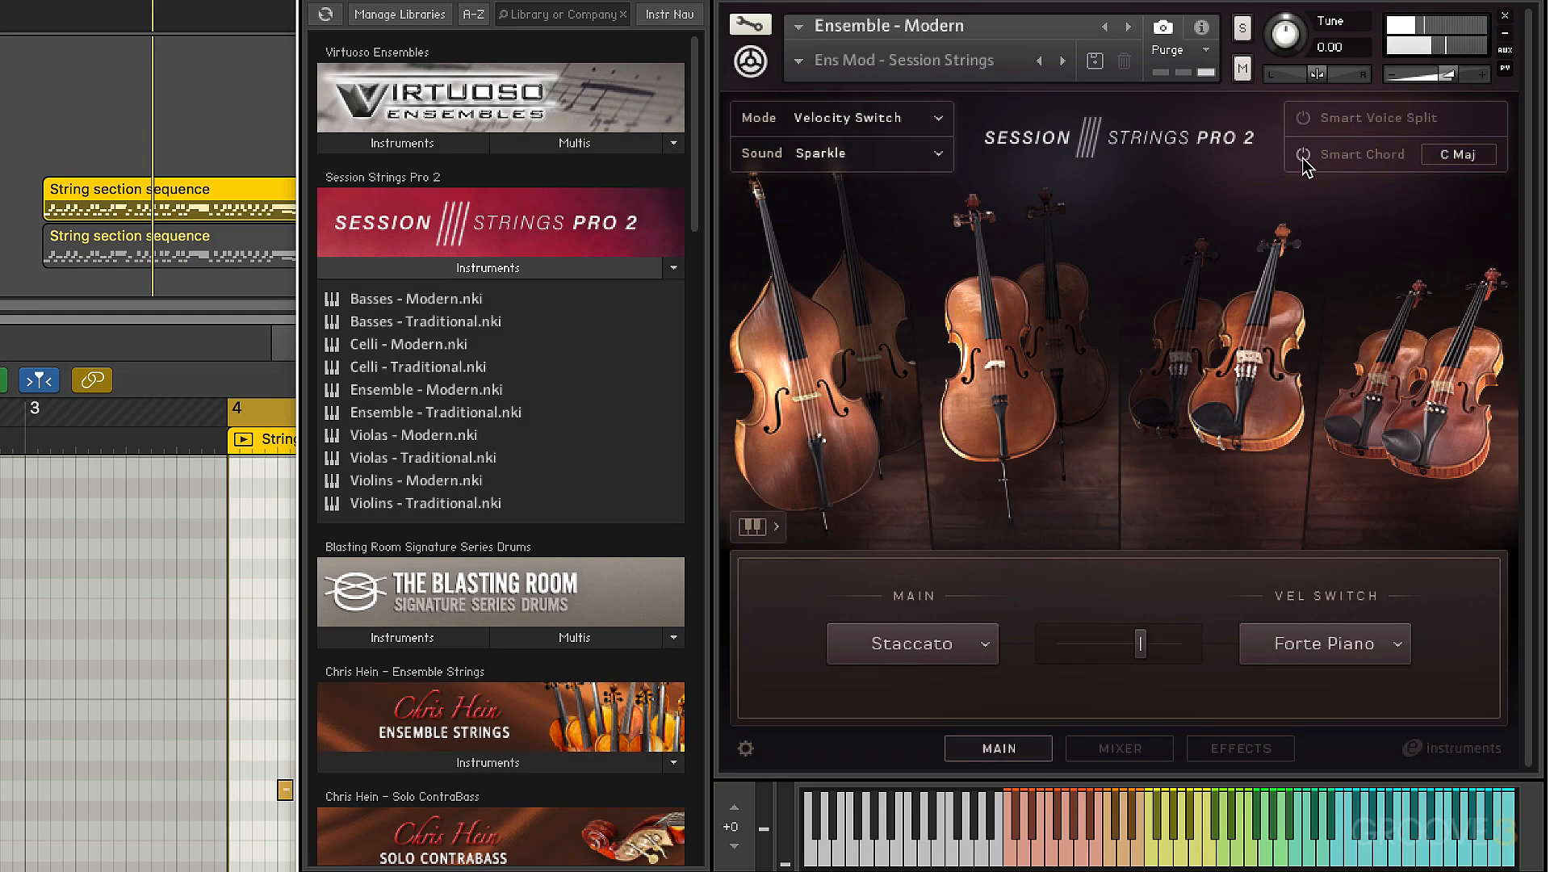
Enable Smart Chord and view its root, chord set and voicing settings for C Maj
click(1302, 155)
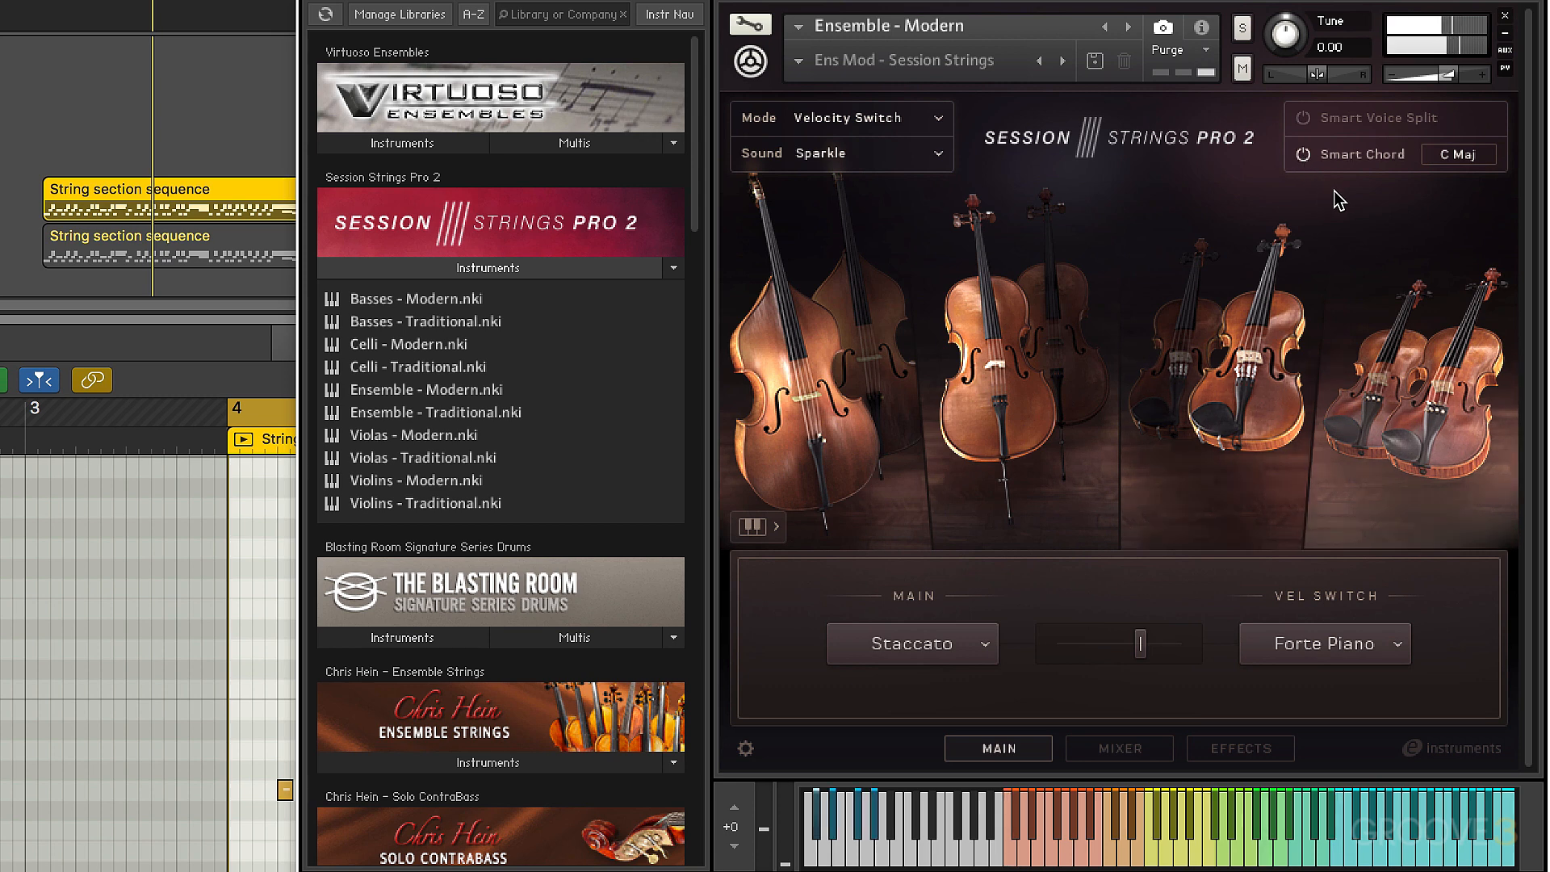
click(1457, 156)
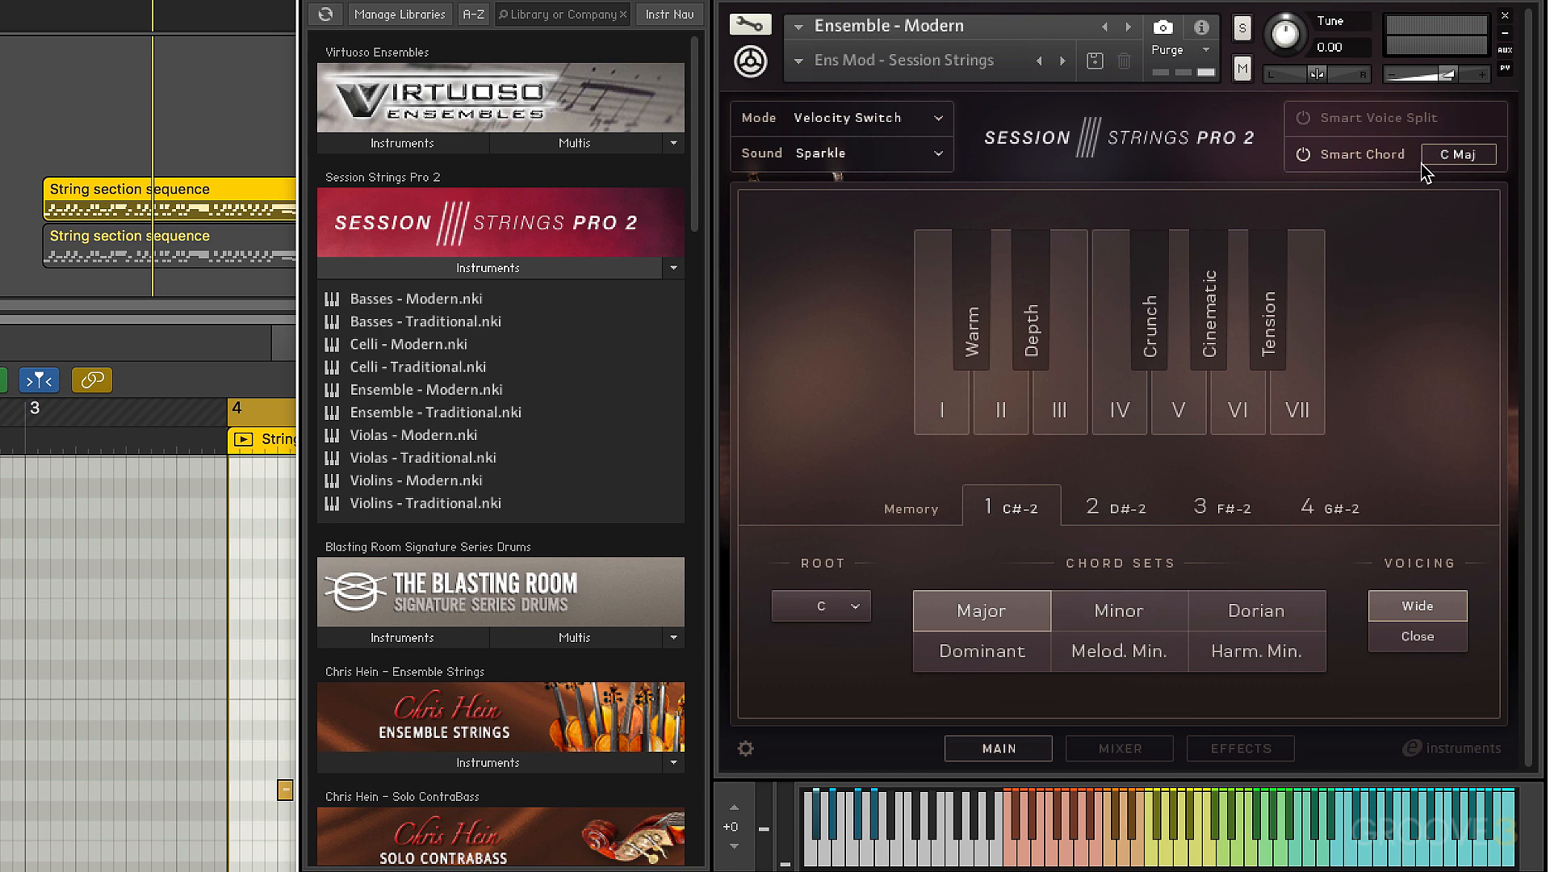
click(1461, 158)
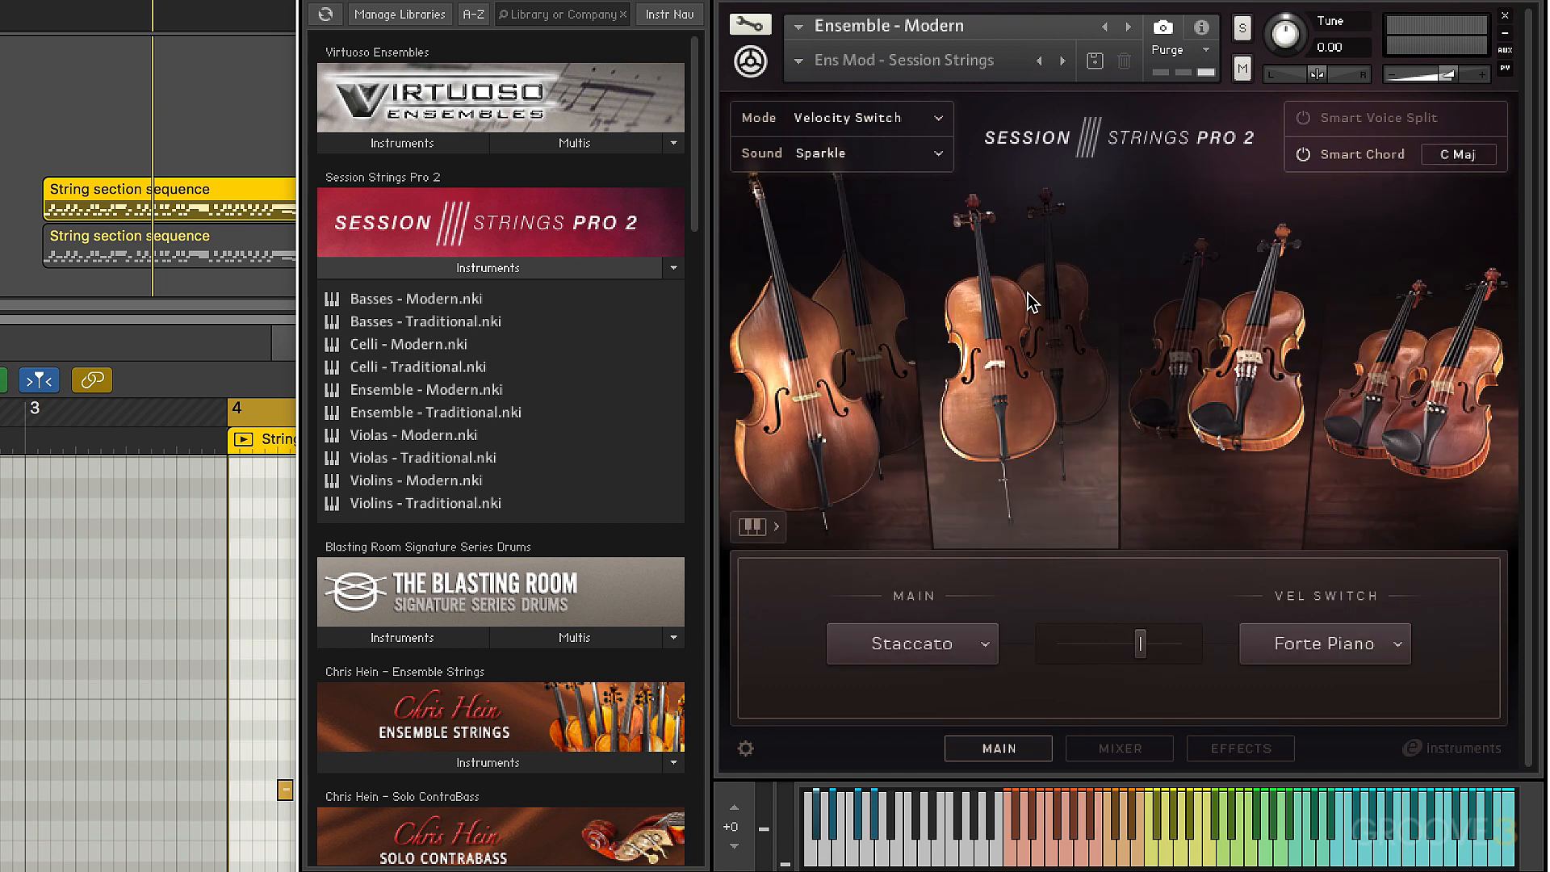
Add Cello 2 to the ensemble, switch Cello 1 off and back on, and disable Bass 1
mouse_move(1001, 347)
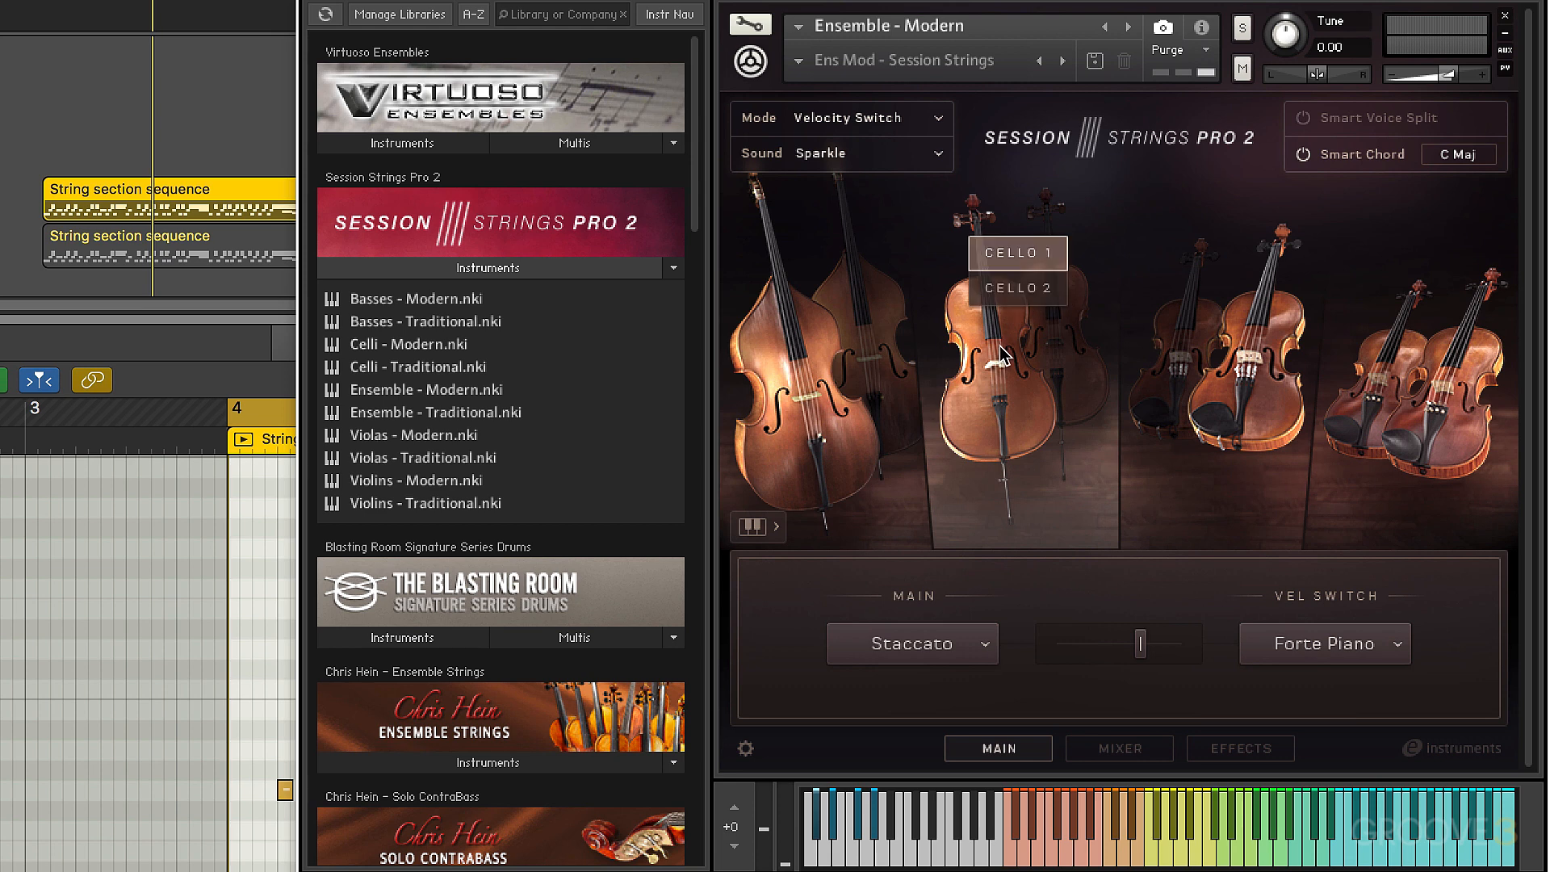
click(1016, 289)
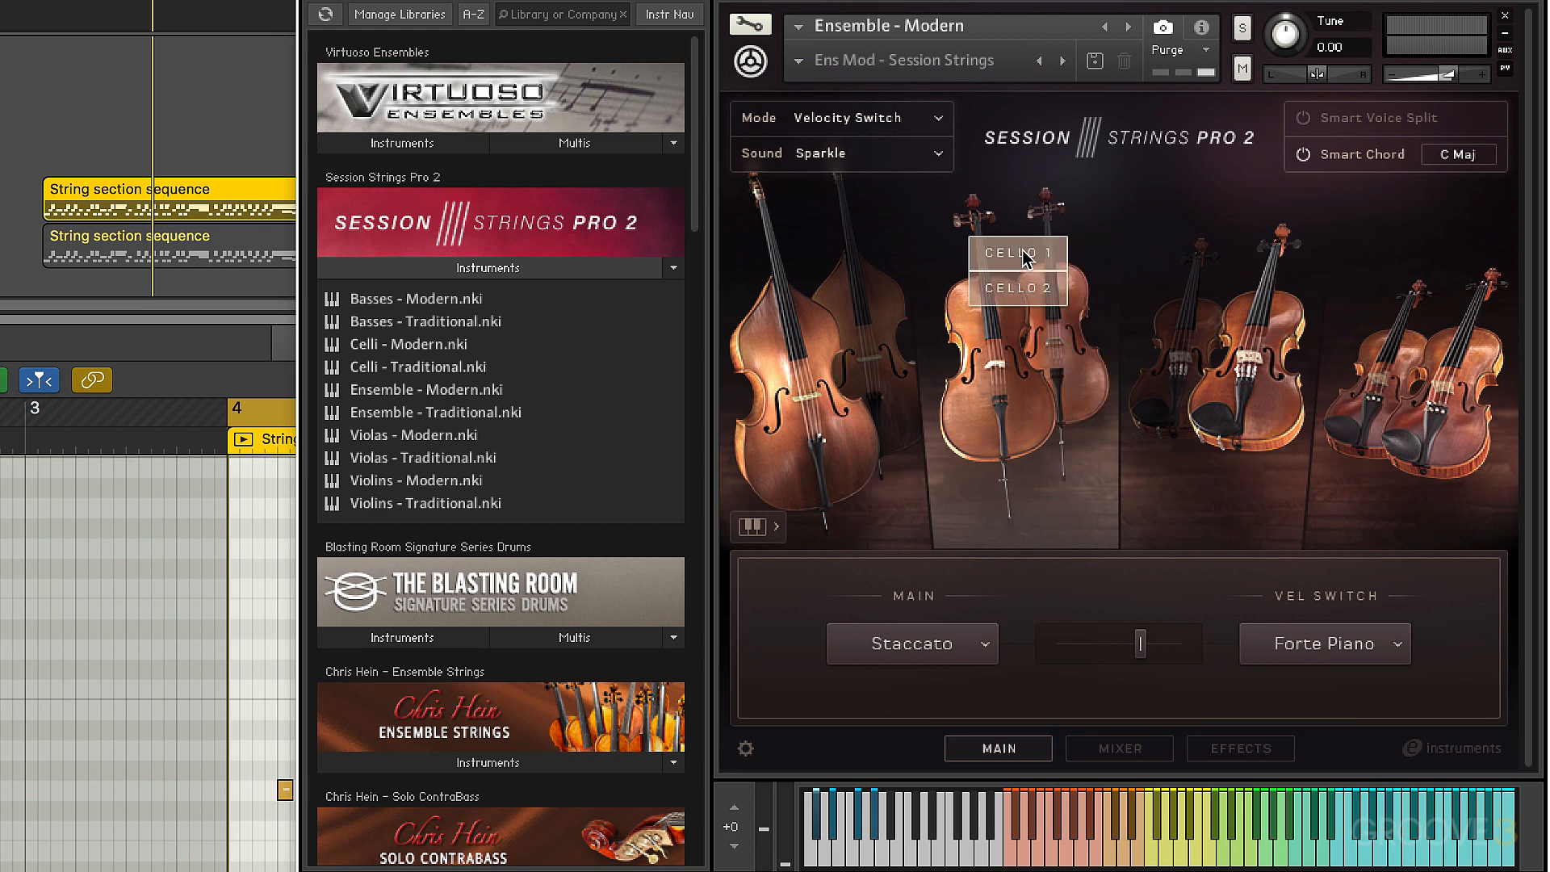
click(1024, 255)
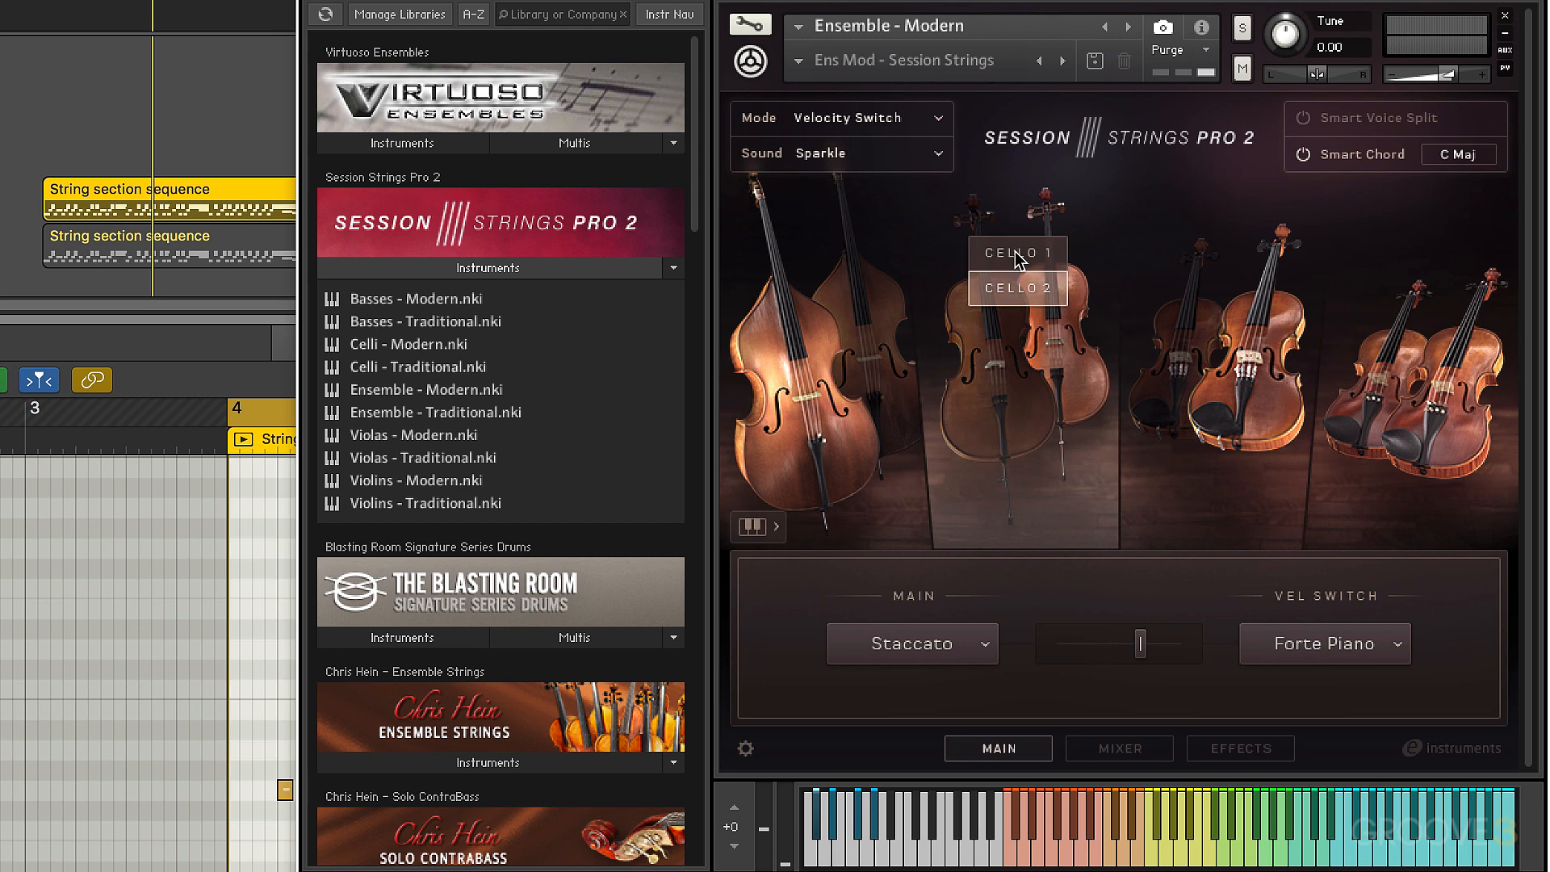
click(1019, 255)
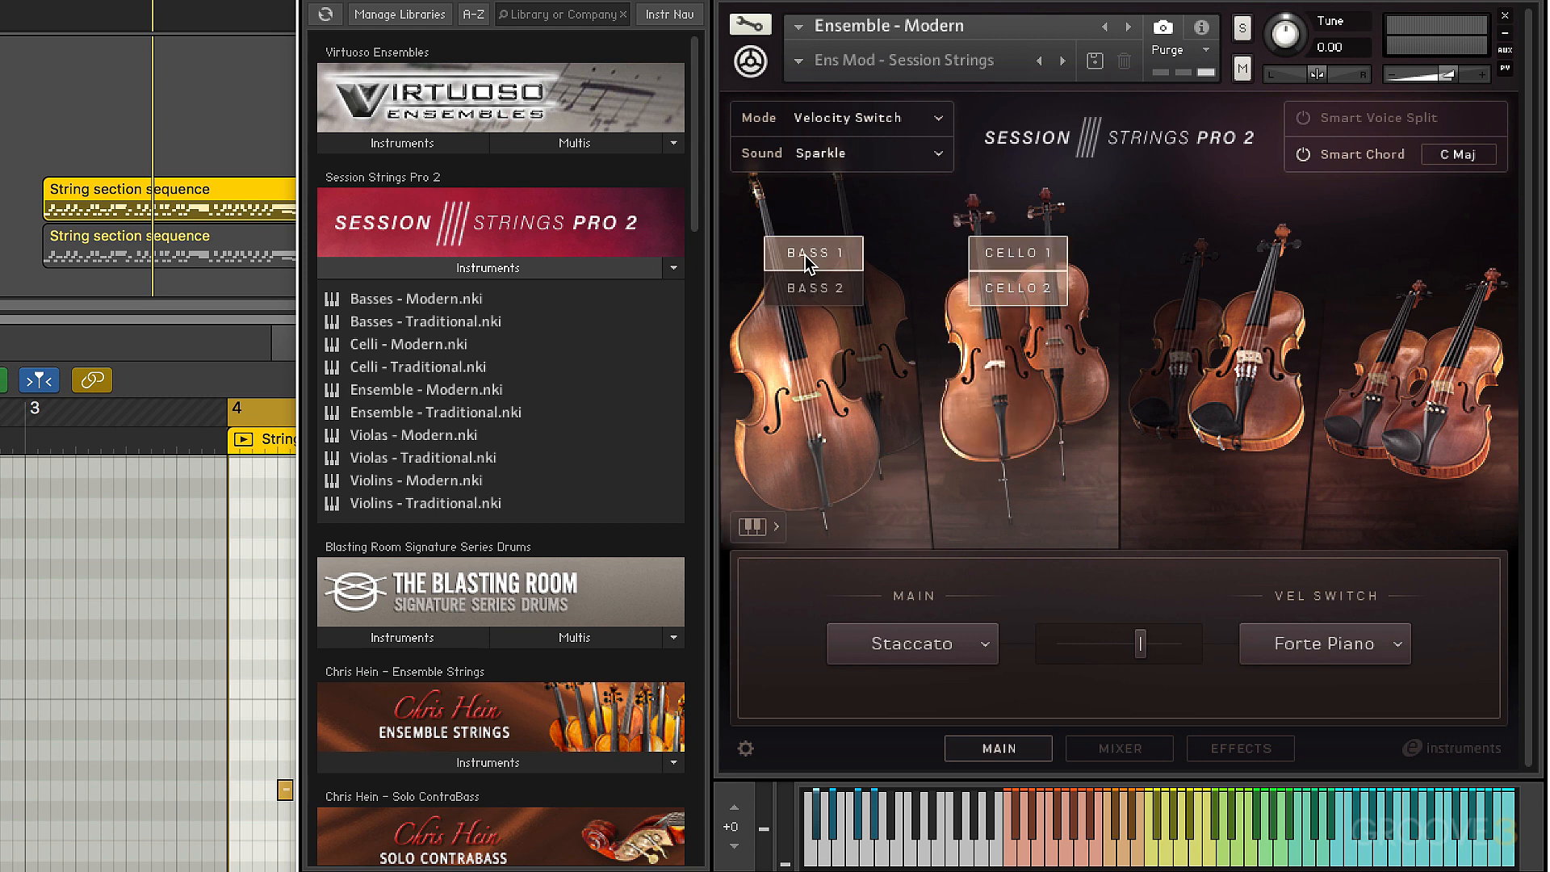
click(806, 255)
View the sections' keyboard ranges and hide them again, and look through the instrument's mixer, effects and general settings
click(769, 526)
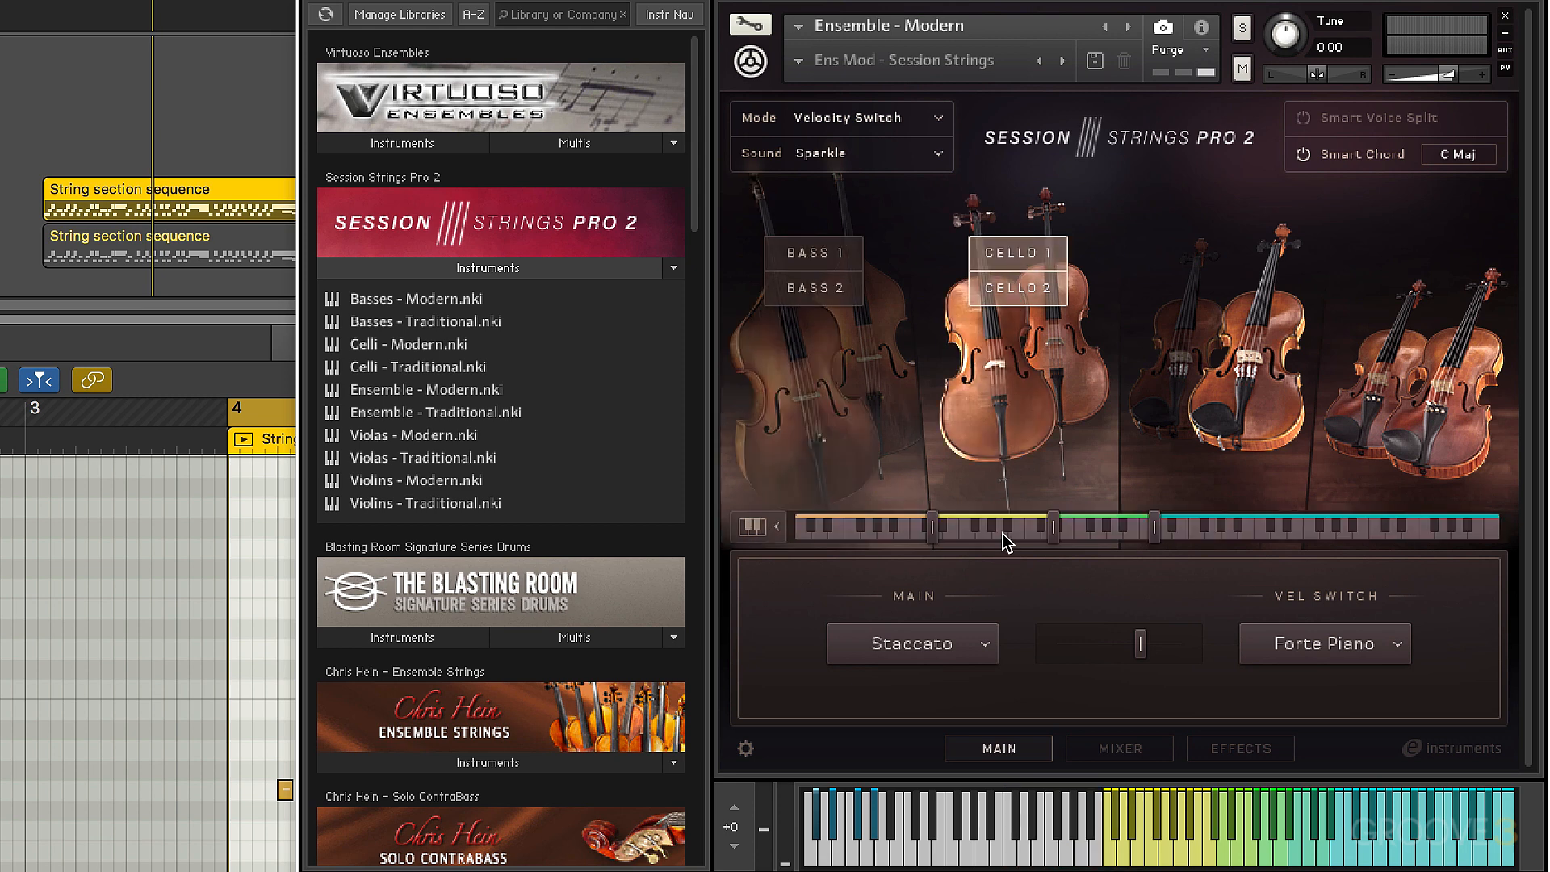
click(777, 525)
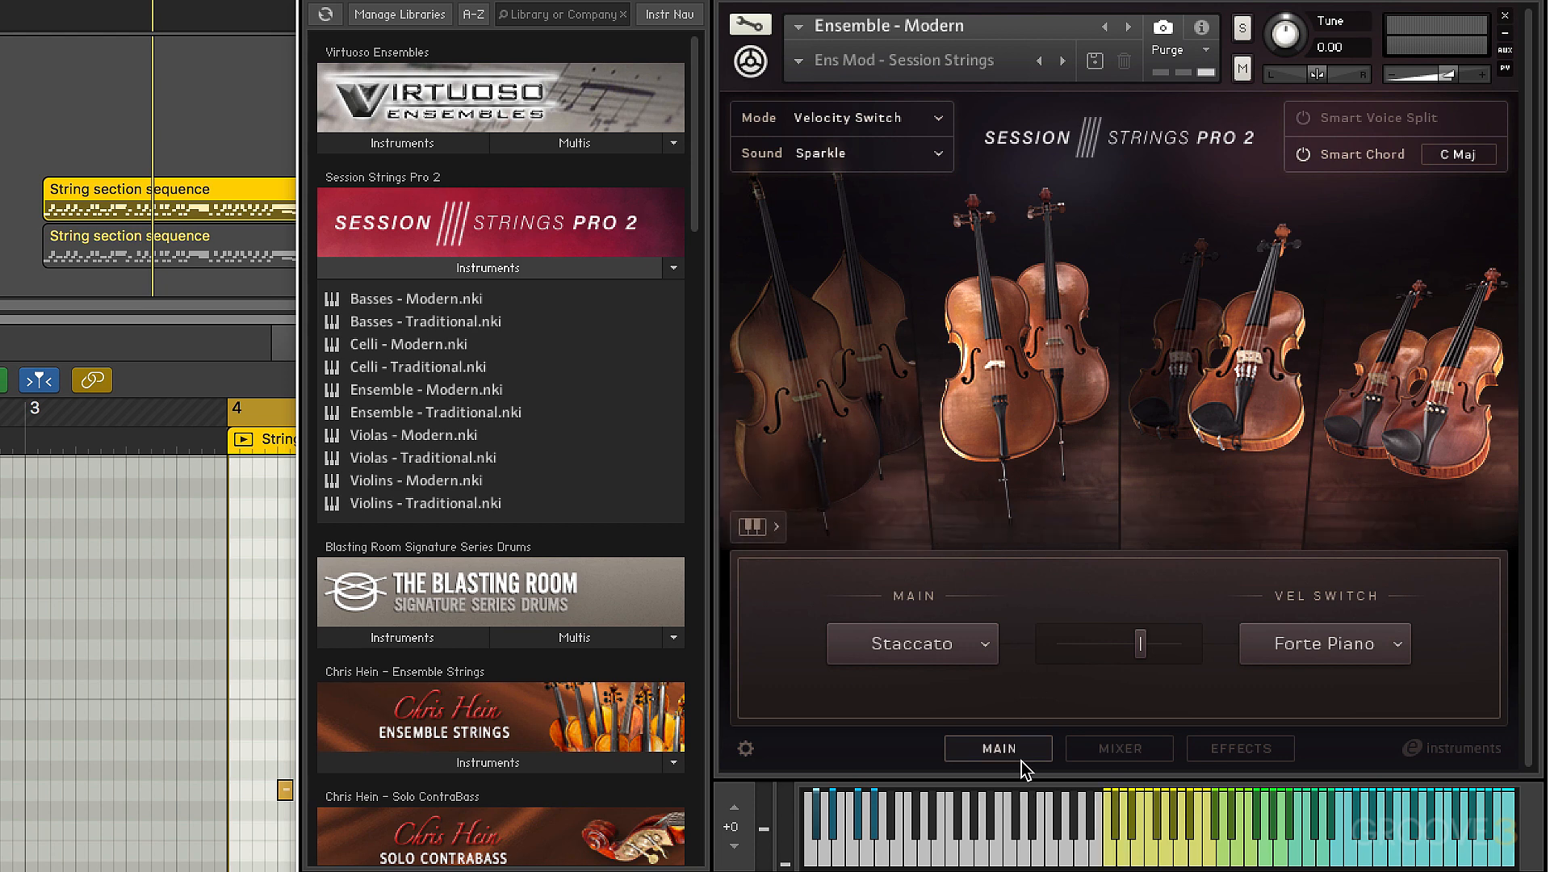
click(1119, 749)
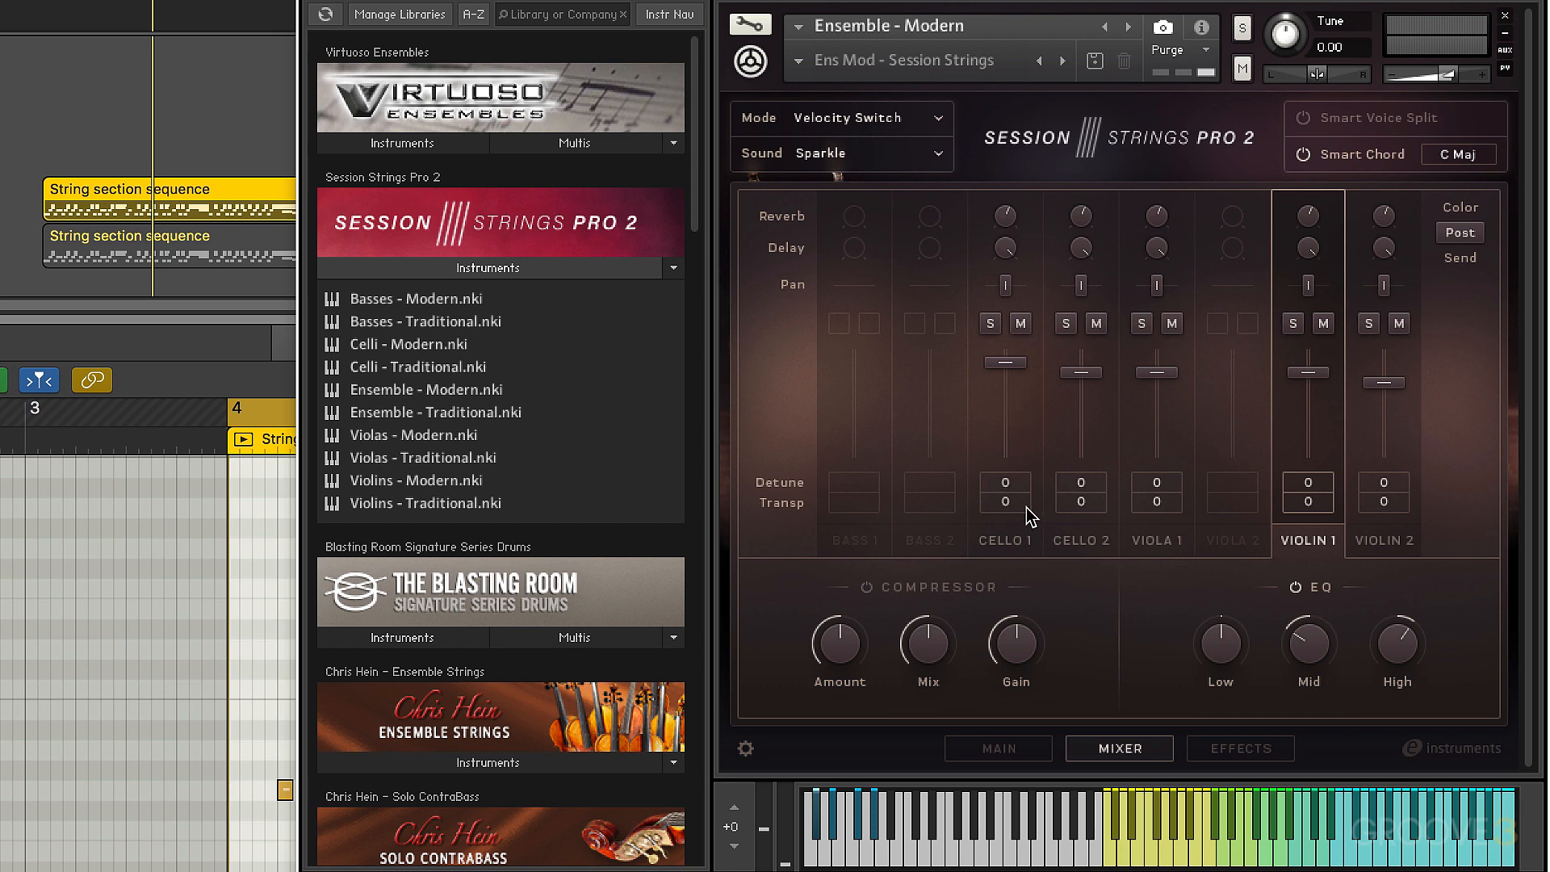
click(1239, 744)
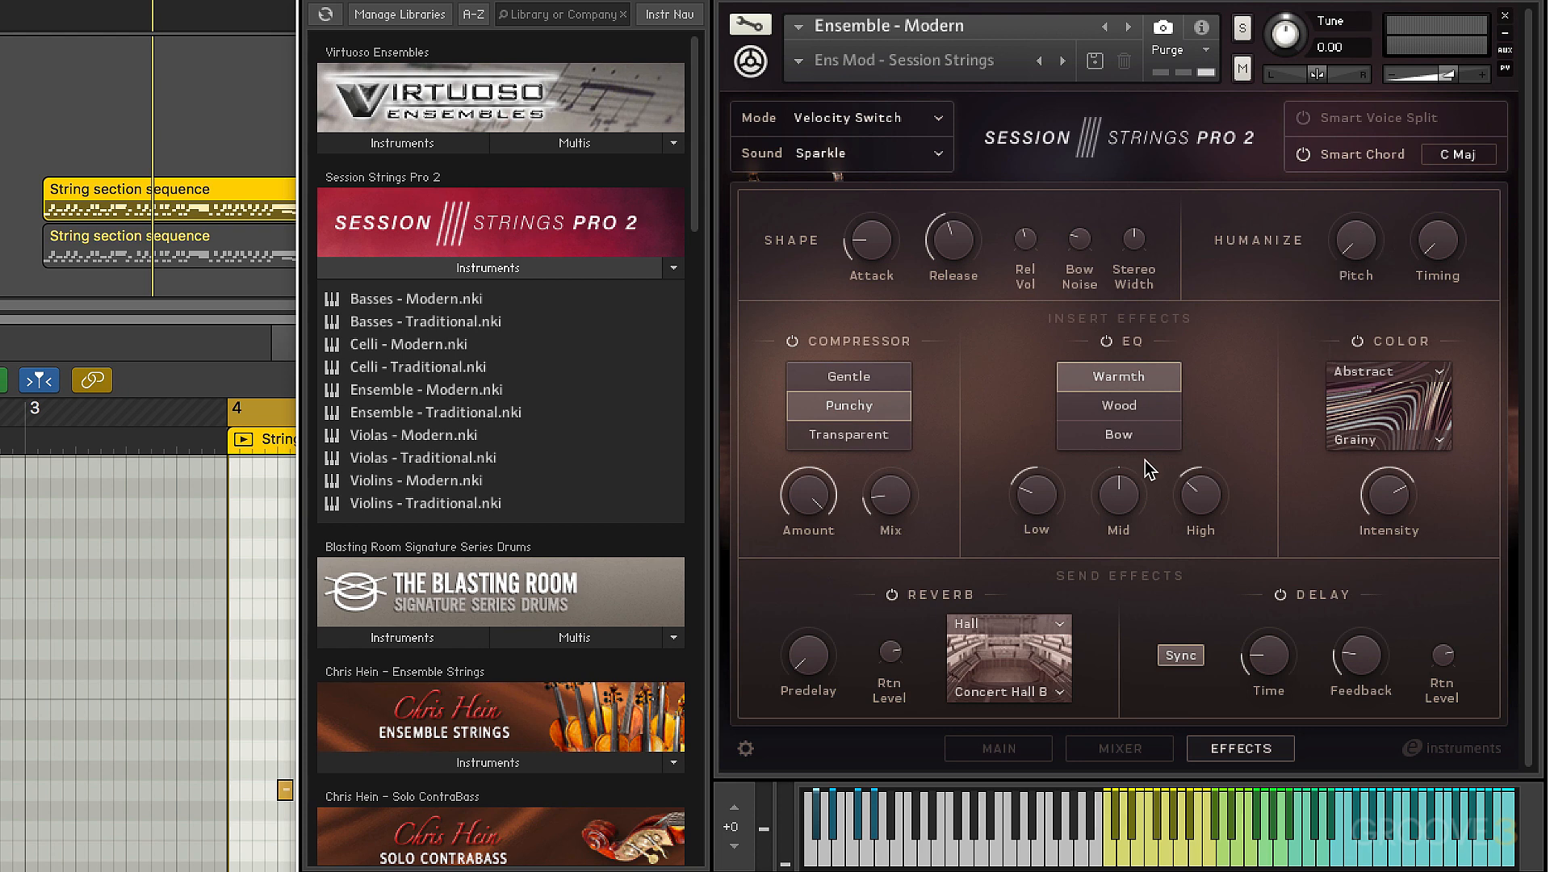
click(745, 751)
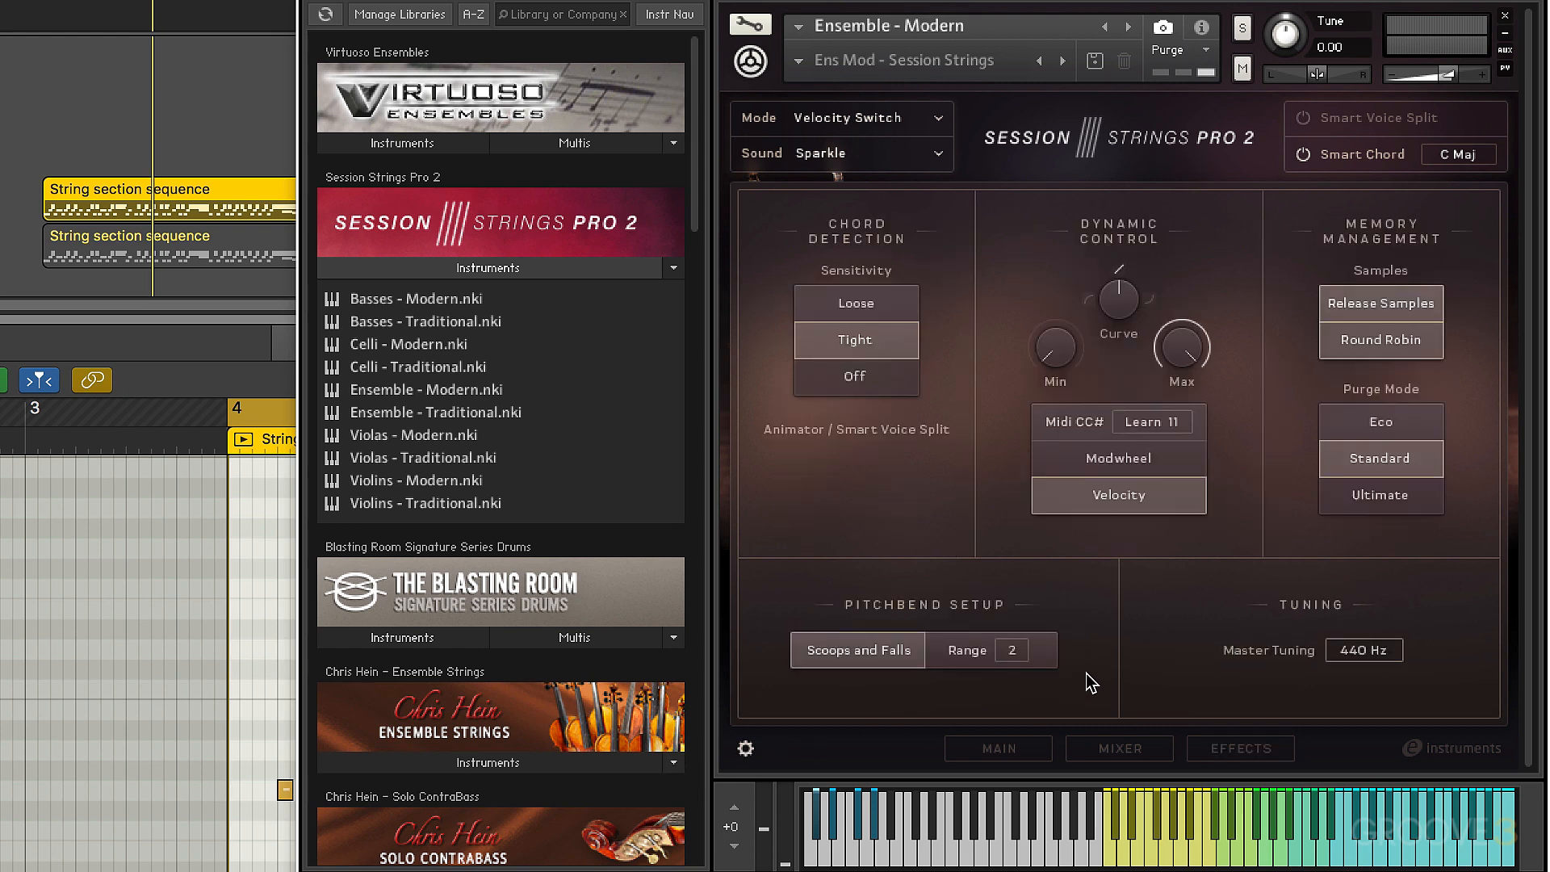